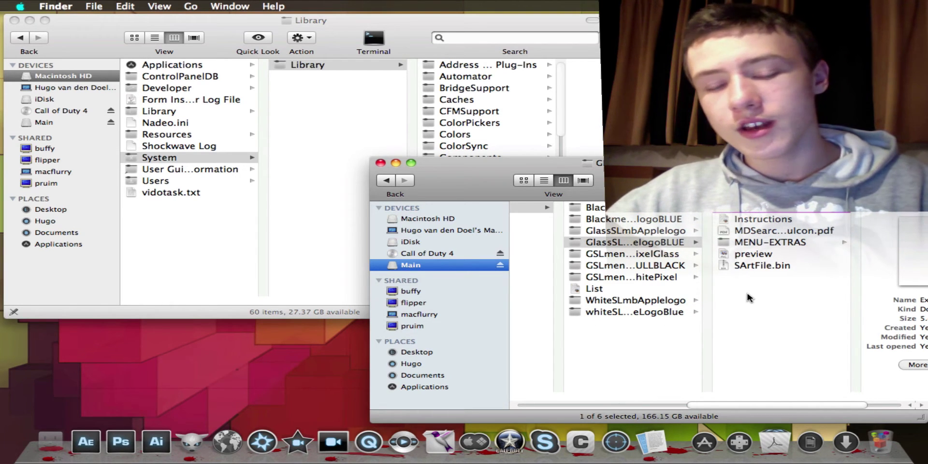
pyautogui.click(744, 256)
pyautogui.press('space')
pyautogui.press('space')
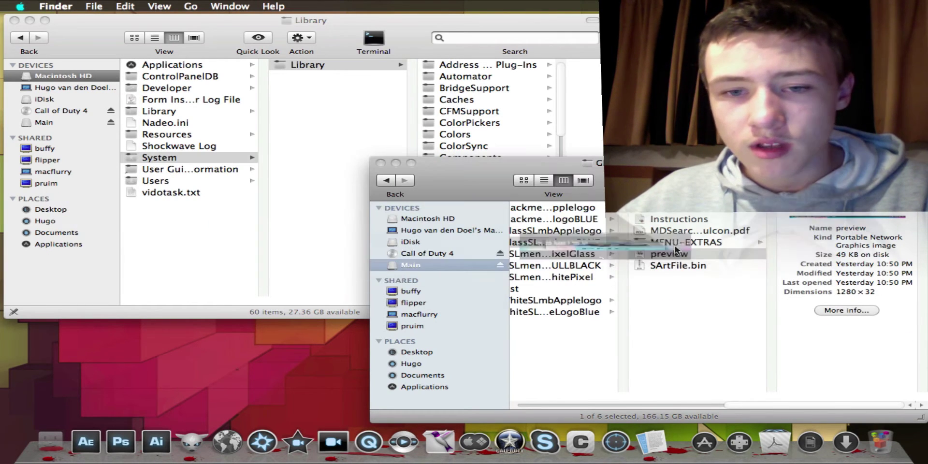
pyautogui.click(588, 209)
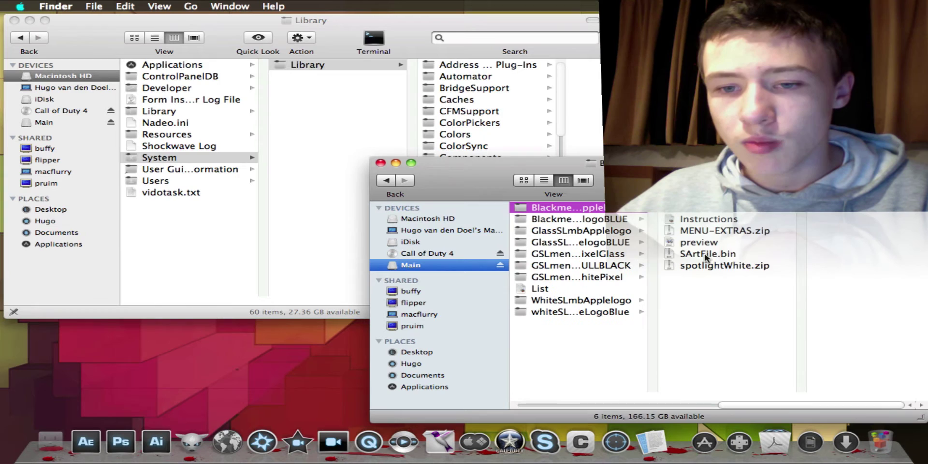
pyautogui.click(706, 256)
pyautogui.click(680, 244)
pyautogui.press('space')
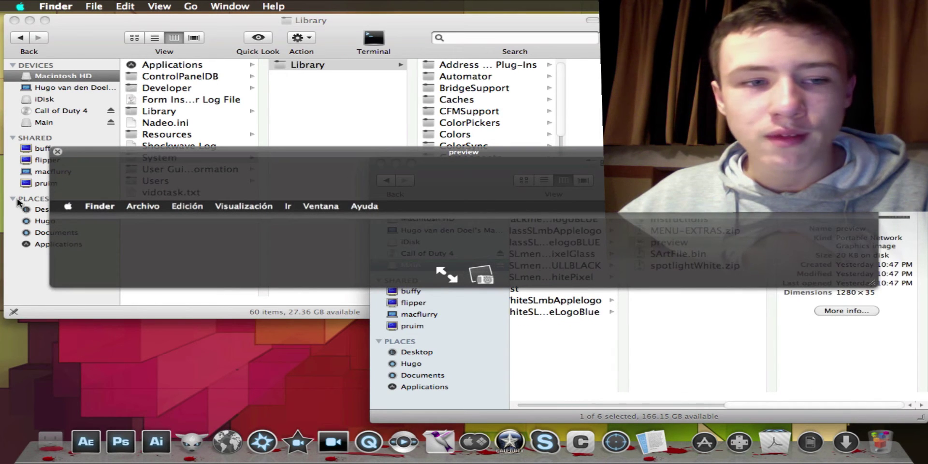
pyautogui.press('space')
pyautogui.click(575, 276)
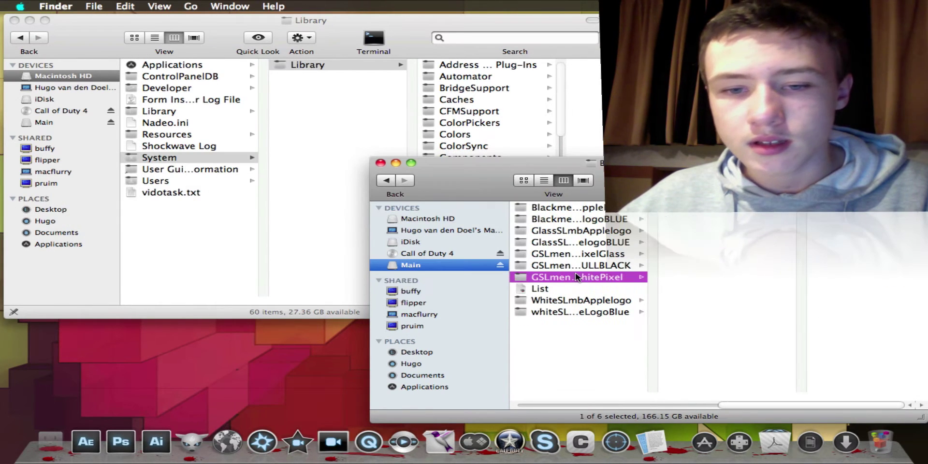
pyautogui.click(690, 254)
pyautogui.press('space')
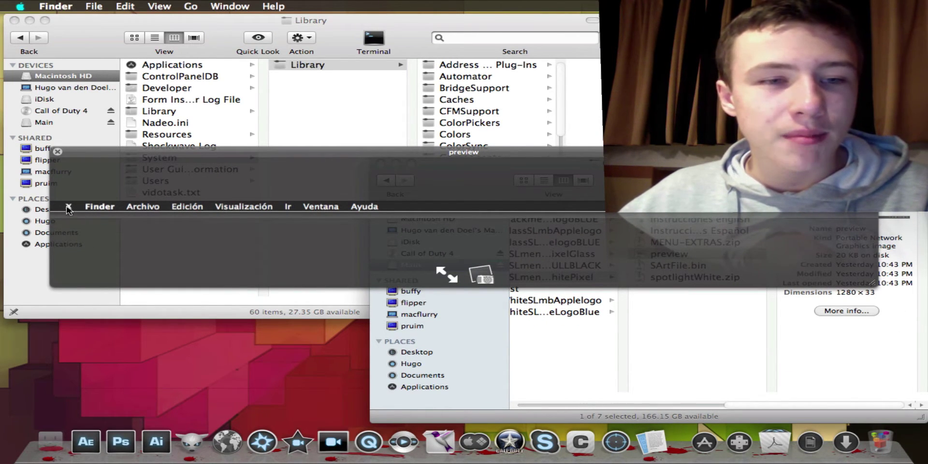
pyautogui.press('space')
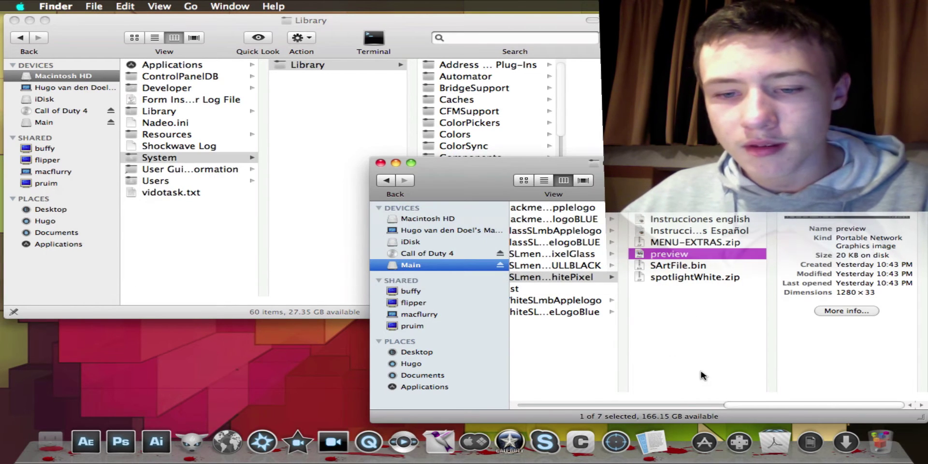
pyautogui.moveTo(762, 406); pyautogui.dragTo(743, 406)
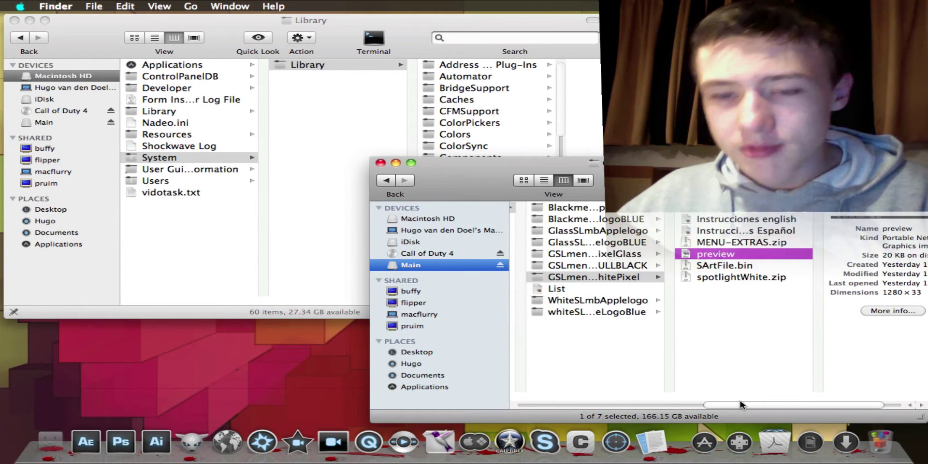
pyautogui.click(623, 247)
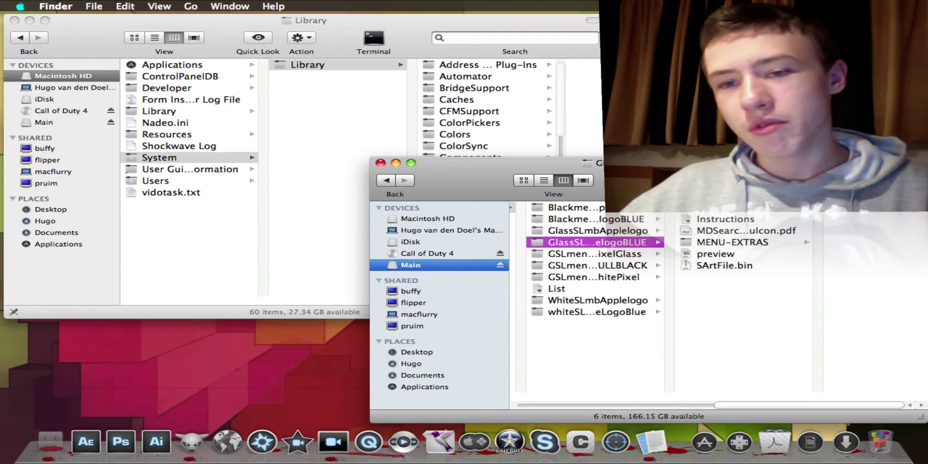
pyautogui.click(691, 210)
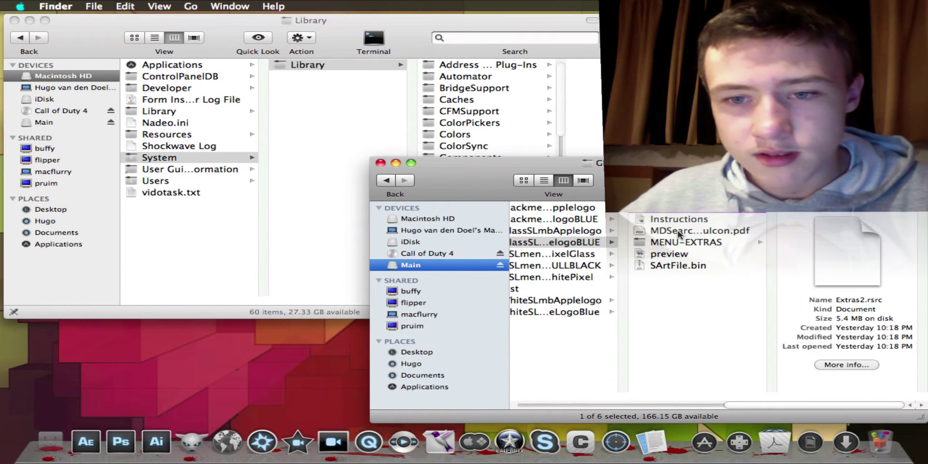
pyautogui.keyDown('shift'); pyautogui.click(679, 231); pyautogui.keyUp('shift')
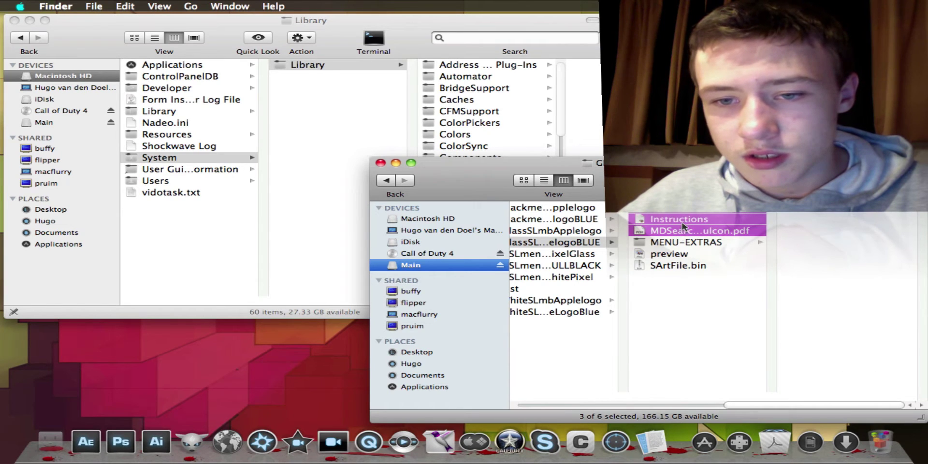
pyautogui.press('Left')
pyautogui.press('Right')
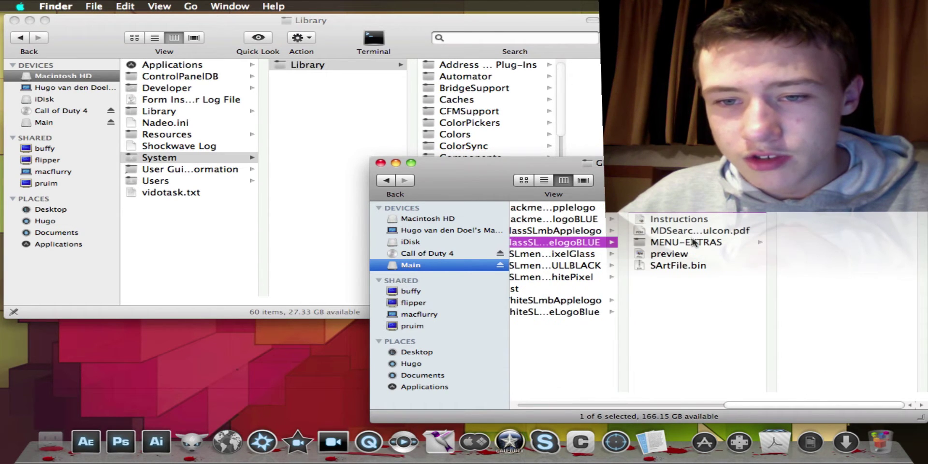
pyautogui.keyDown('super'); pyautogui.click(694, 231); pyautogui.keyUp('super')
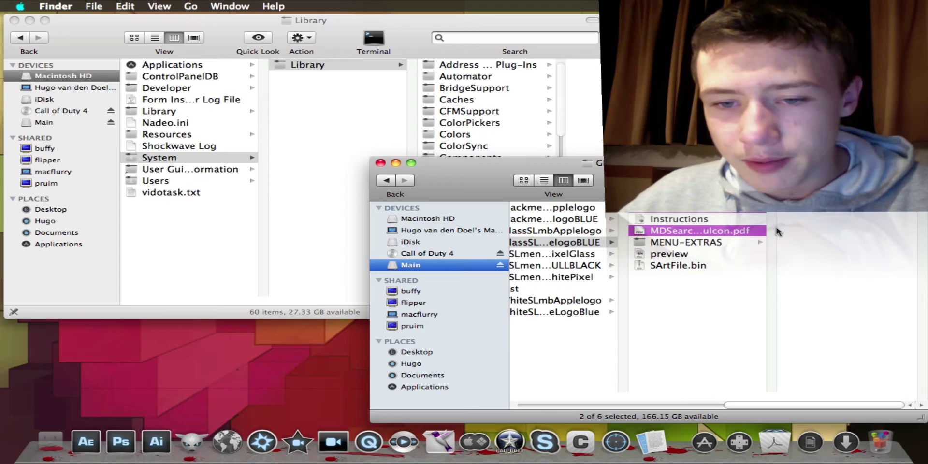
pyautogui.keyDown('super'); pyautogui.click(696, 243); pyautogui.keyUp('super')
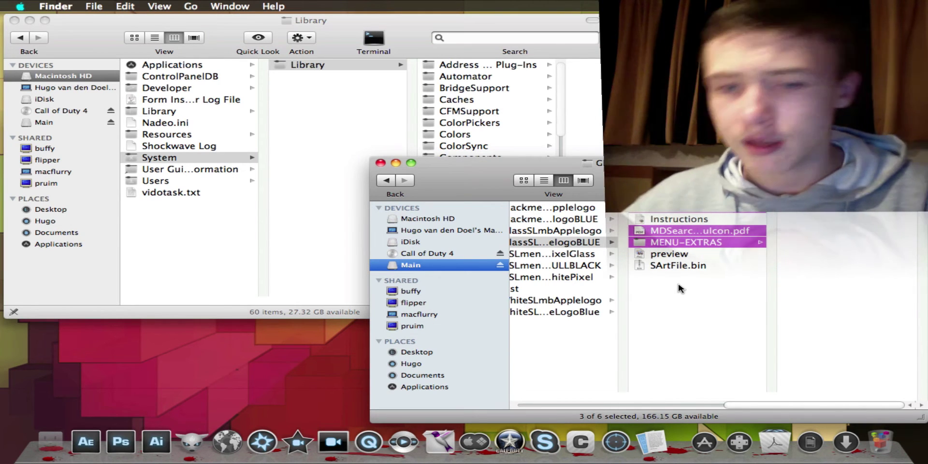
pyautogui.keyDown('super'); pyautogui.click(679, 267); pyautogui.keyUp('super')
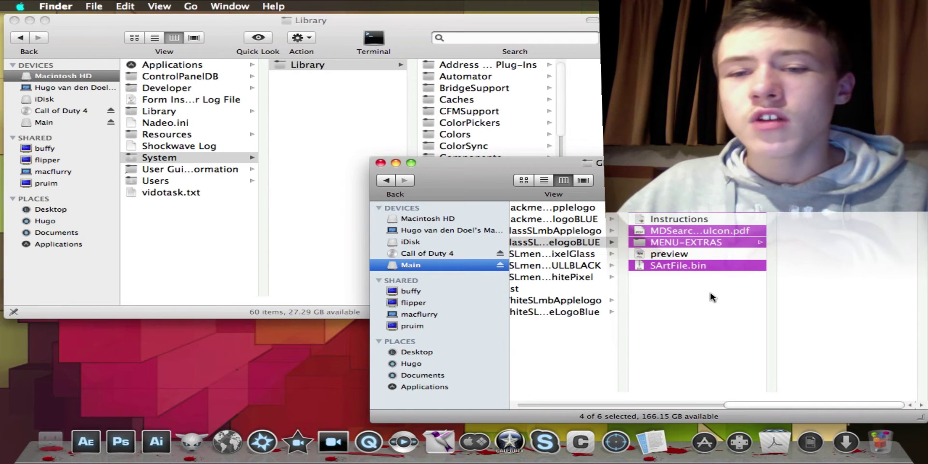
pyautogui.click(698, 309)
pyautogui.click(693, 222)
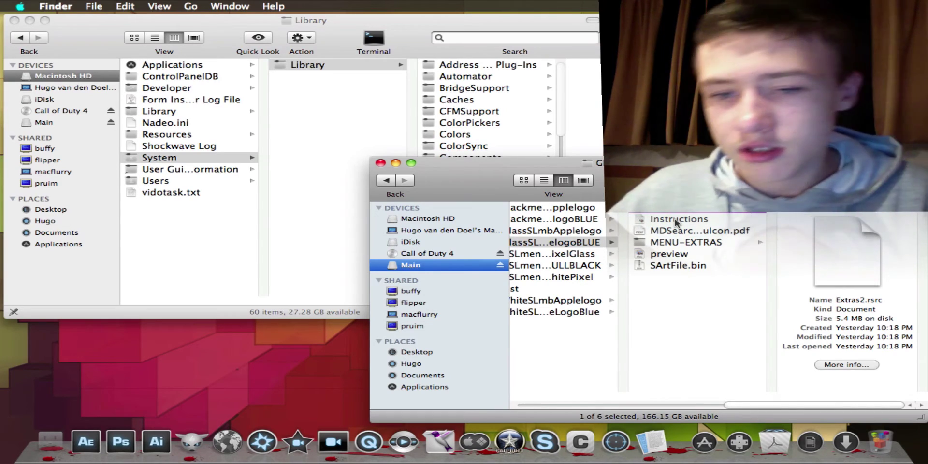
# Step: Read the theme's Instructions file in Quick Look, then bring the System Library window forward
pyautogui.click(676, 221)
pyautogui.press('space')
pyautogui.scroll(-10, 526, 186)
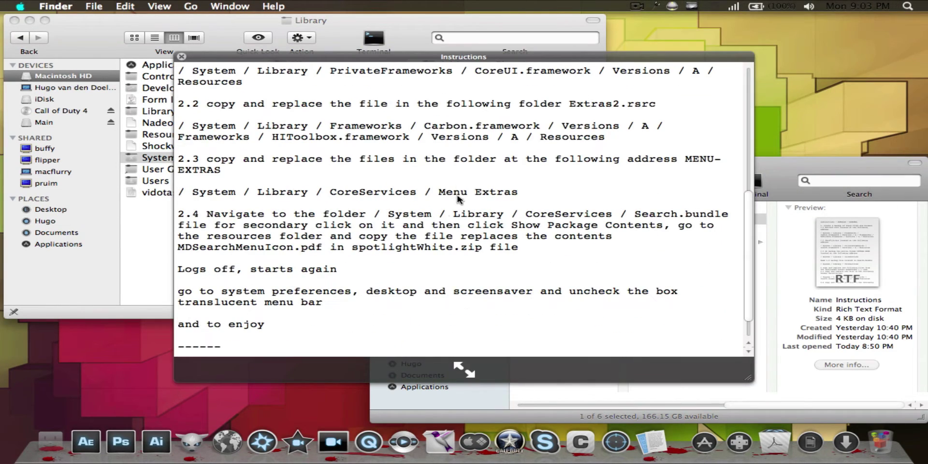
pyautogui.press('space')
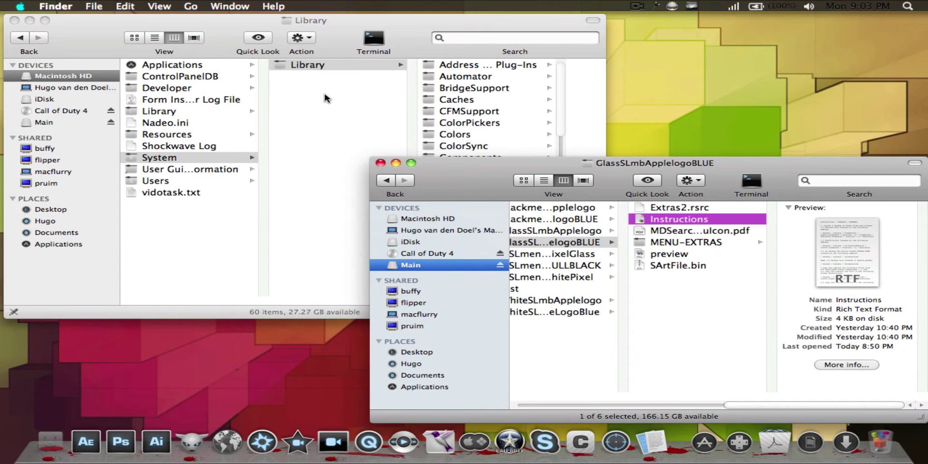
pyautogui.press('Up')
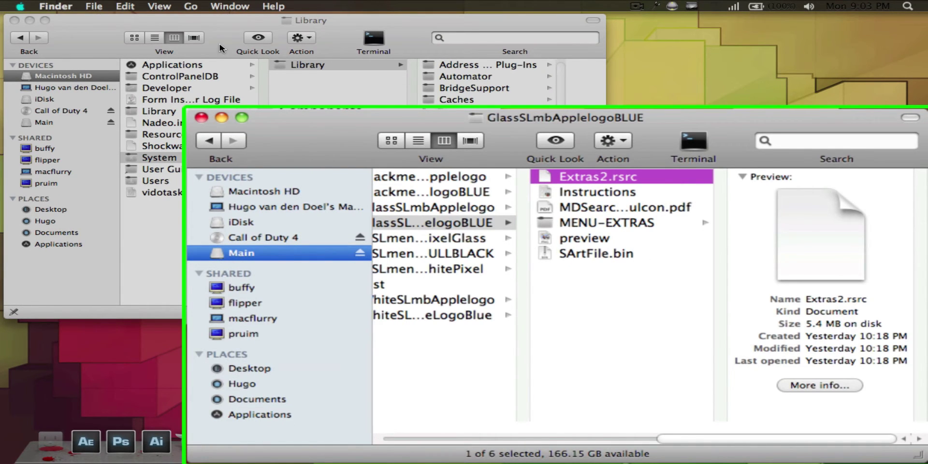
pyautogui.click(223, 52)
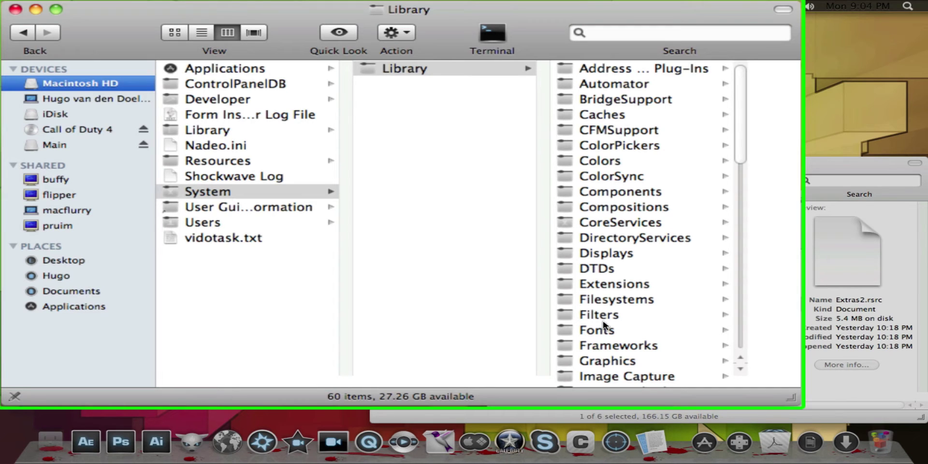
# Step: Bring the Library window forward and browse Macintosh HD > System > Library > Frameworks
pyautogui.moveTo(790, 397); pyautogui.dragTo(775, 394)
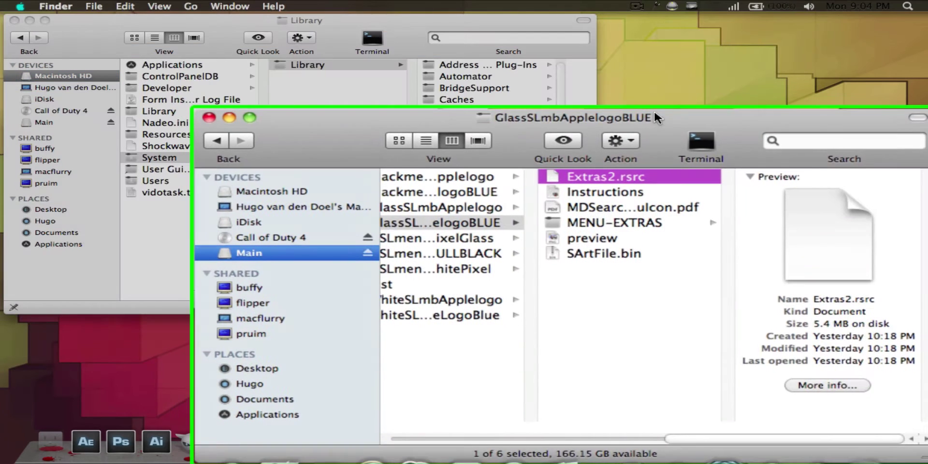
pyautogui.click(298, 144)
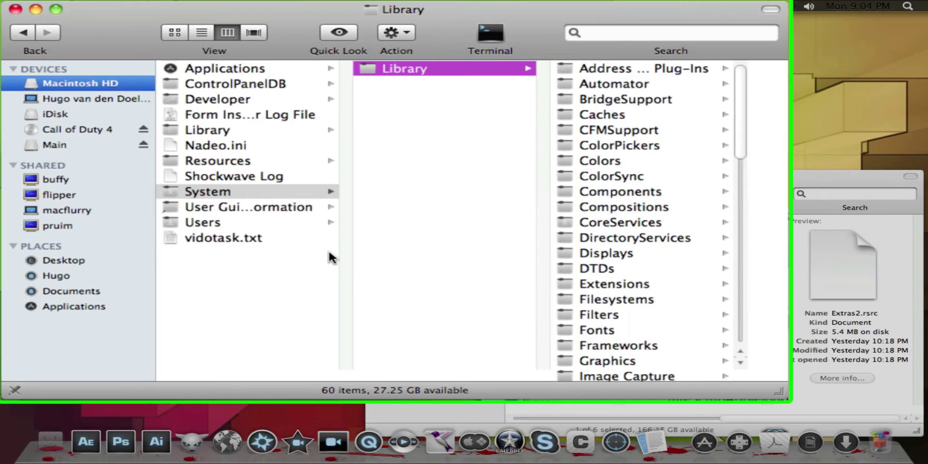
pyautogui.click(72, 86)
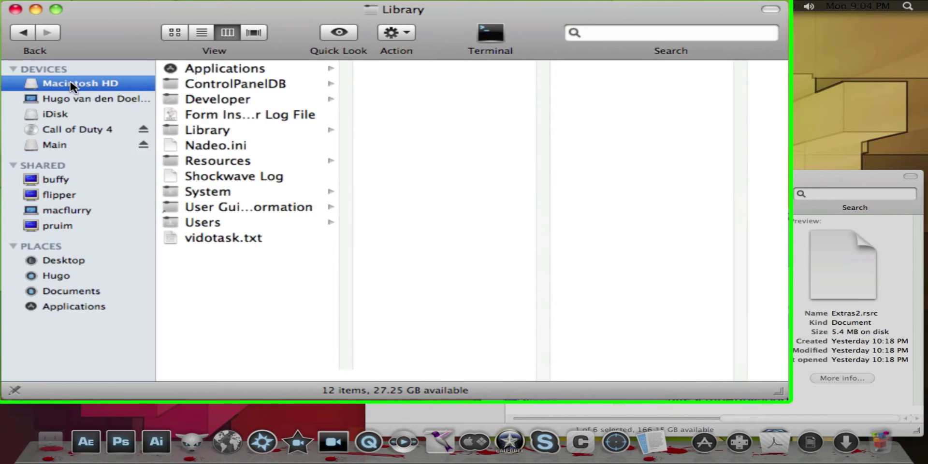
pyautogui.click(208, 192)
pyautogui.click(428, 77)
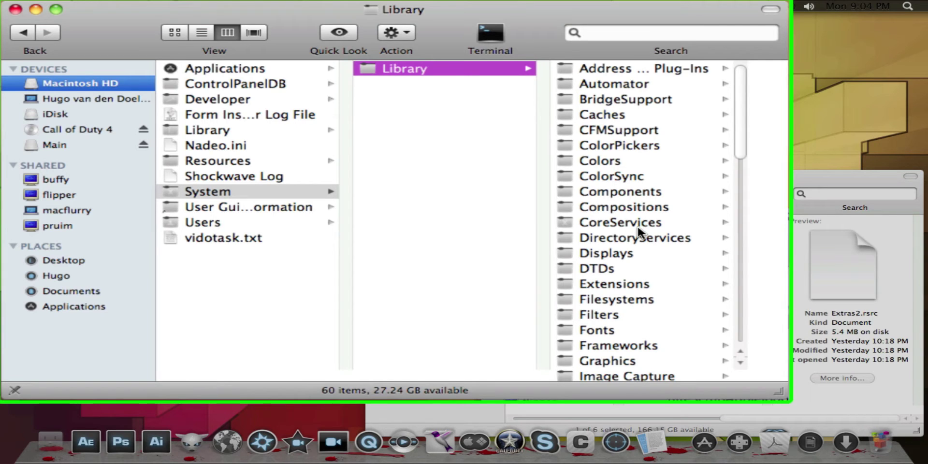
pyautogui.press('f')
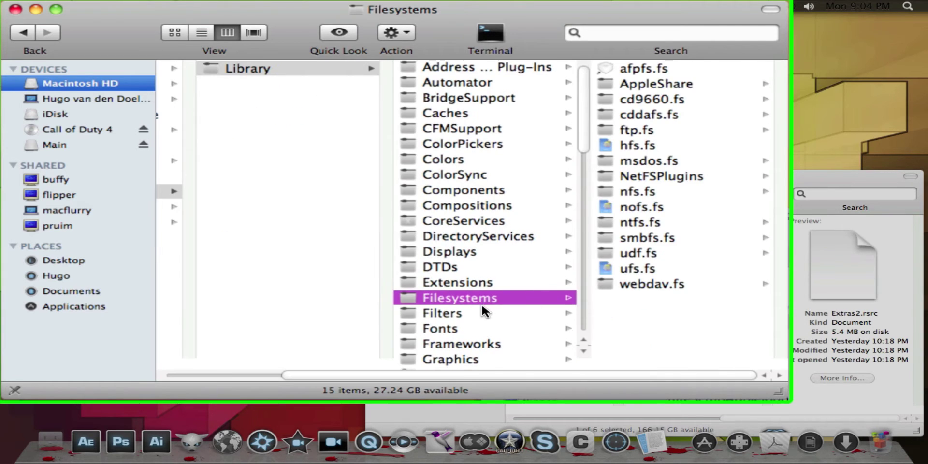
pyautogui.scroll(-2, 484, 312)
pyautogui.click(476, 319)
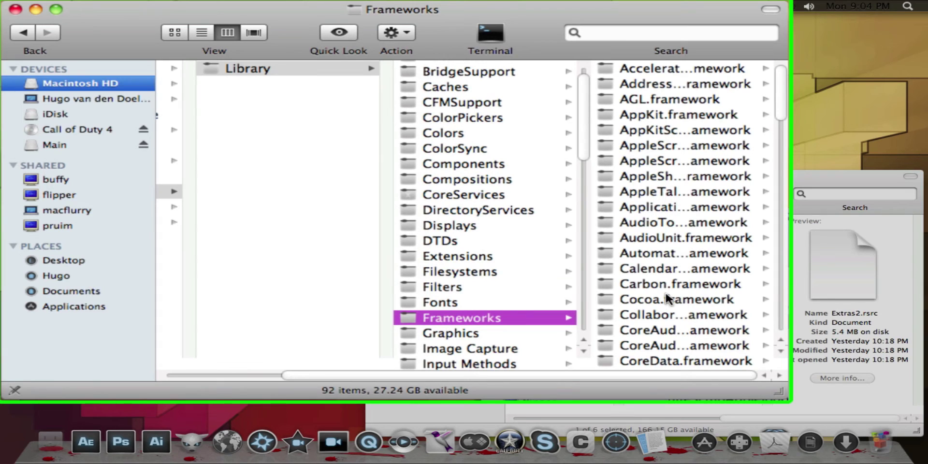
# Step: Open Carbon.framework, then return to the top level of Macintosh HD
pyautogui.click(677, 268)
pyautogui.scroll(-5, 518, 295)
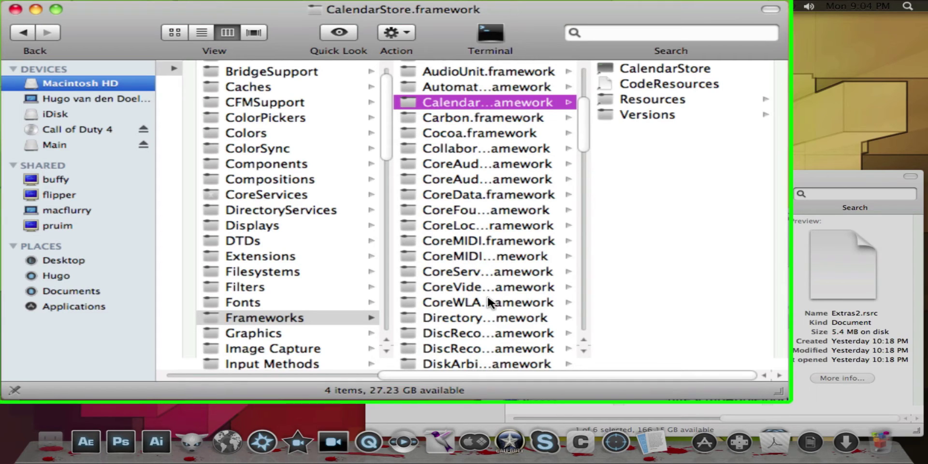
pyautogui.click(496, 121)
pyautogui.scroll(3, 483, 135)
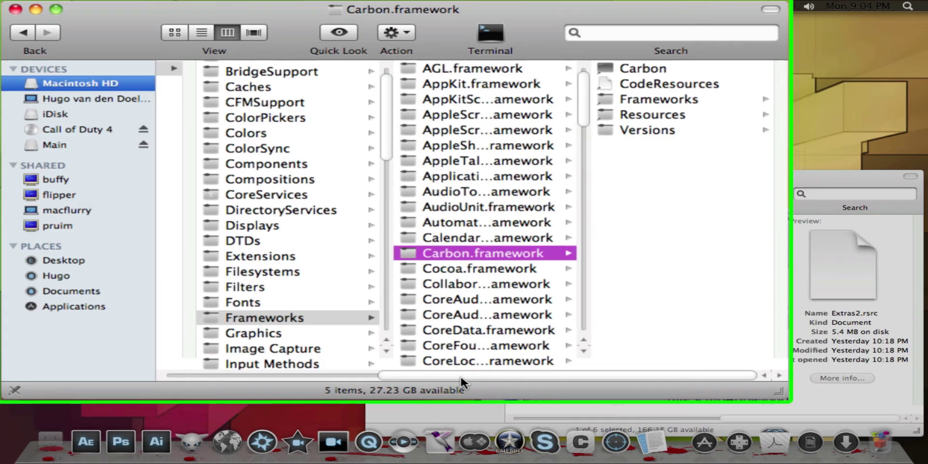
pyautogui.moveTo(460, 375); pyautogui.dragTo(236, 366)
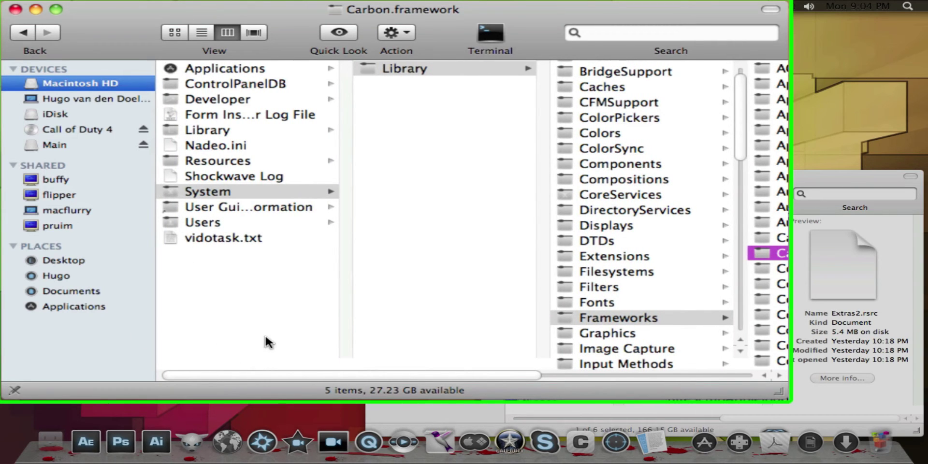
pyautogui.click(281, 365)
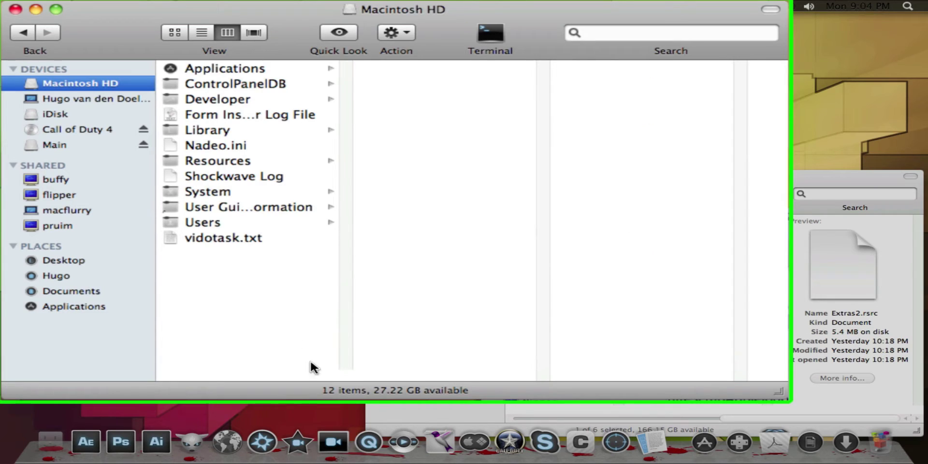
# Step: Browse System > Library > Frameworks > Carbon.framework > Versions > A
pyautogui.click(222, 192)
pyautogui.click(434, 69)
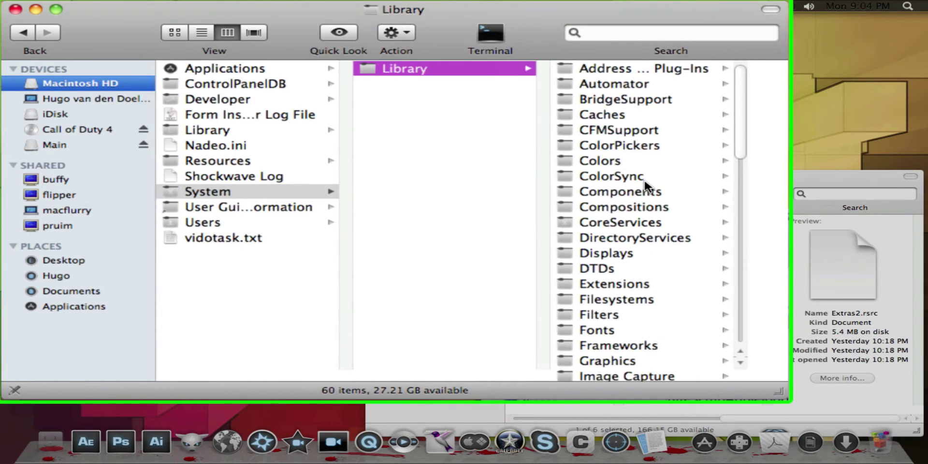
pyautogui.press('Right')
pyautogui.press('f')
pyautogui.scroll(-1, 507, 300)
pyautogui.click(498, 324)
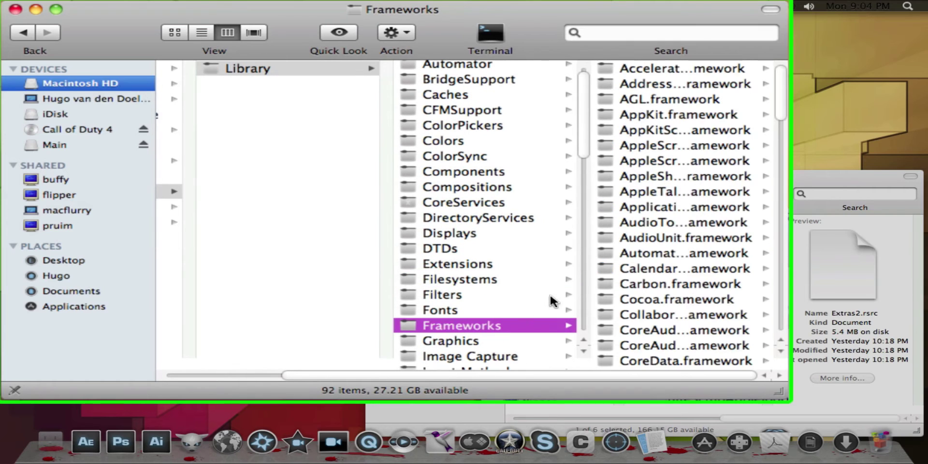
pyautogui.click(697, 284)
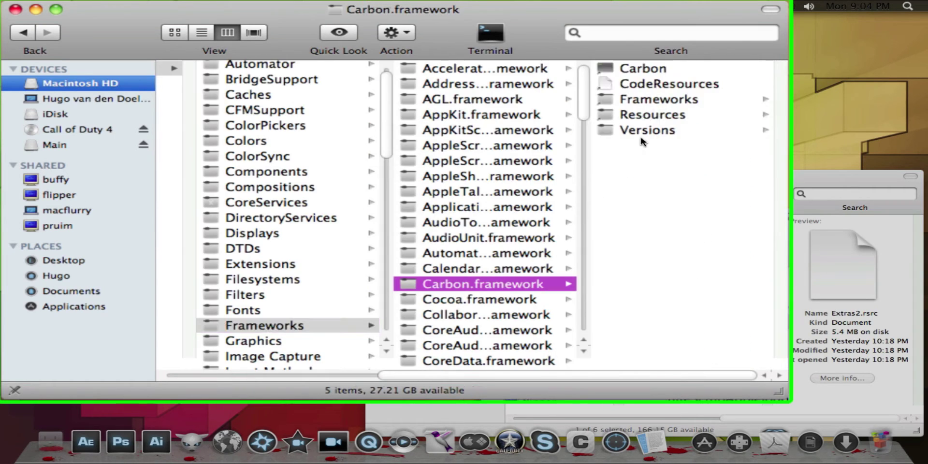
pyautogui.click(669, 131)
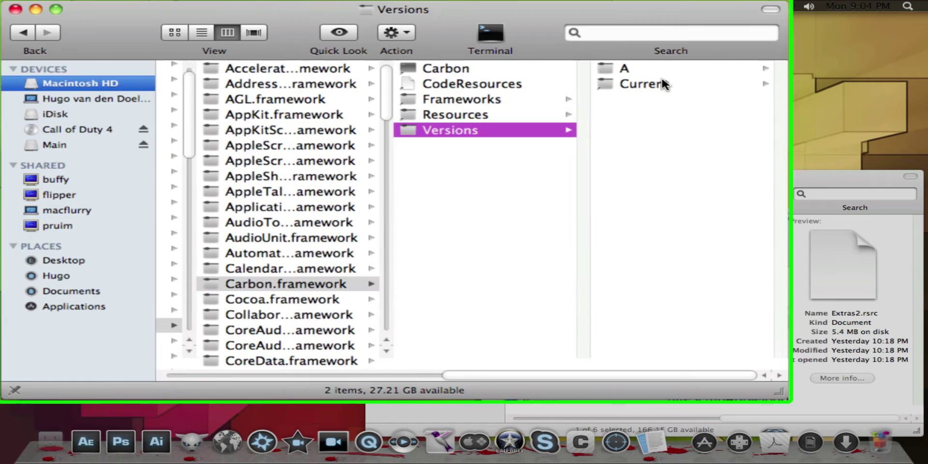
pyautogui.click(653, 69)
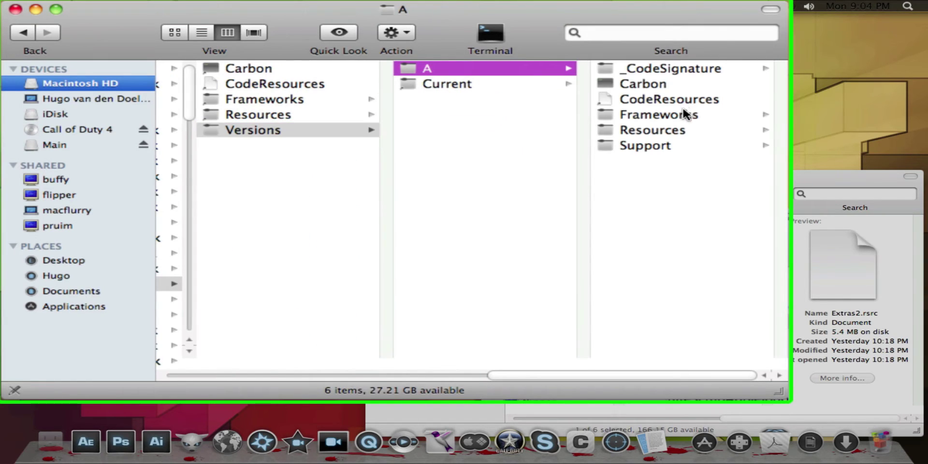
# Step: Open Frameworks > HIToolbox.framework > Versions > A > Resources and select Extras2.rsrc
pyautogui.click(665, 115)
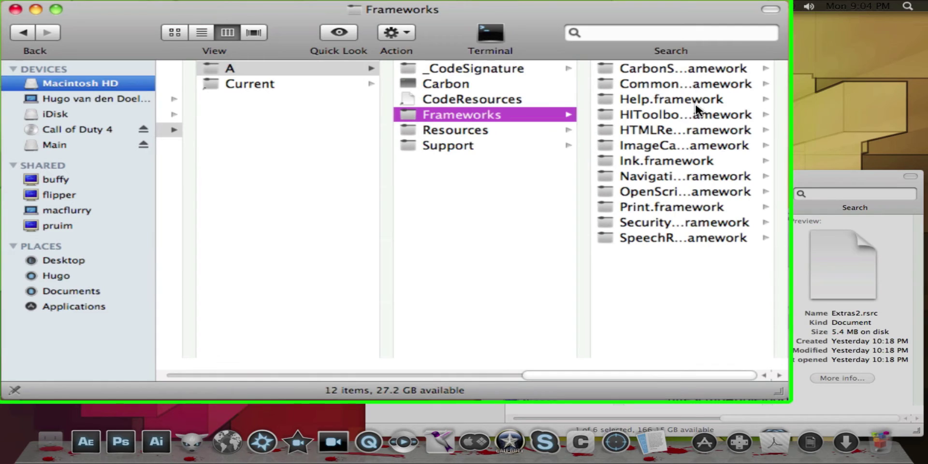
pyautogui.click(666, 119)
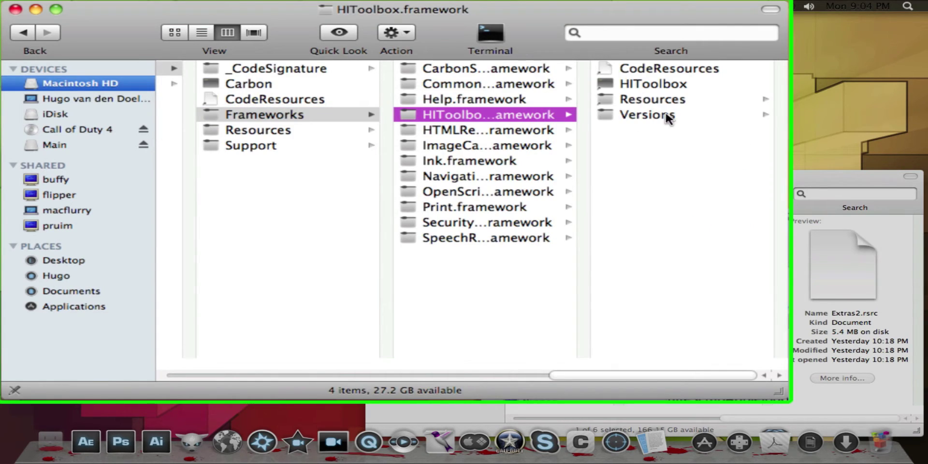
pyautogui.click(674, 119)
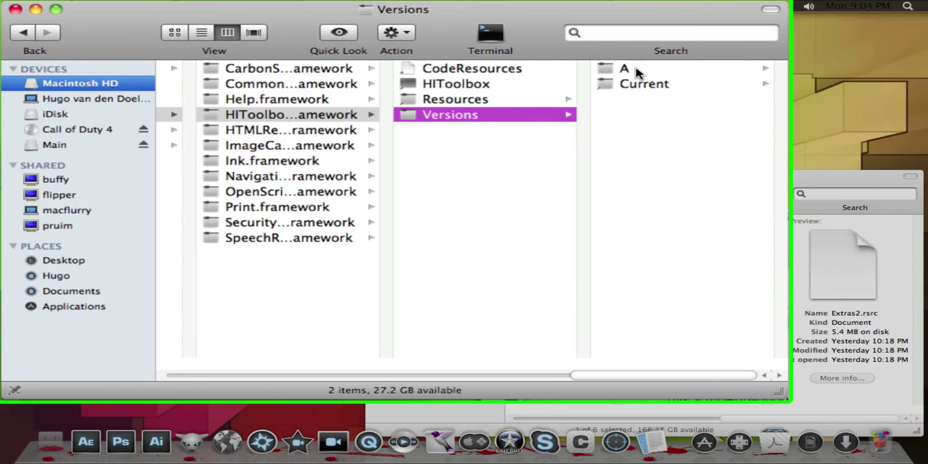
pyautogui.click(636, 68)
pyautogui.click(663, 116)
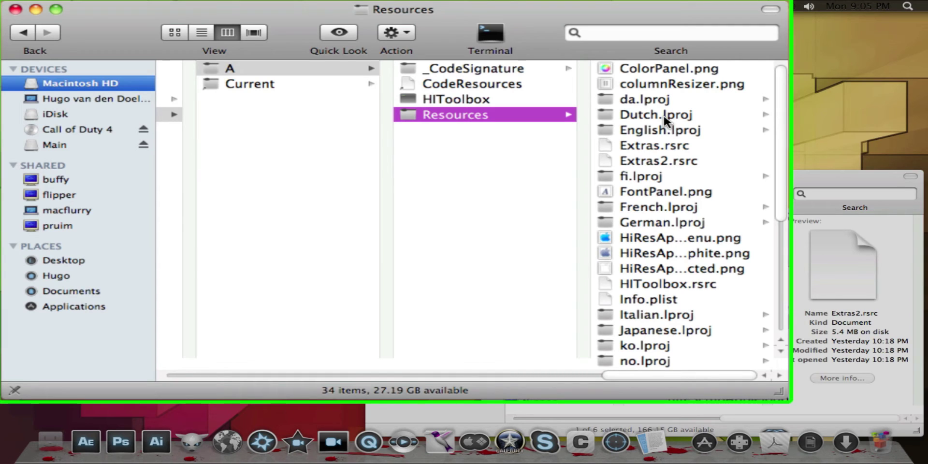
pyautogui.click(658, 160)
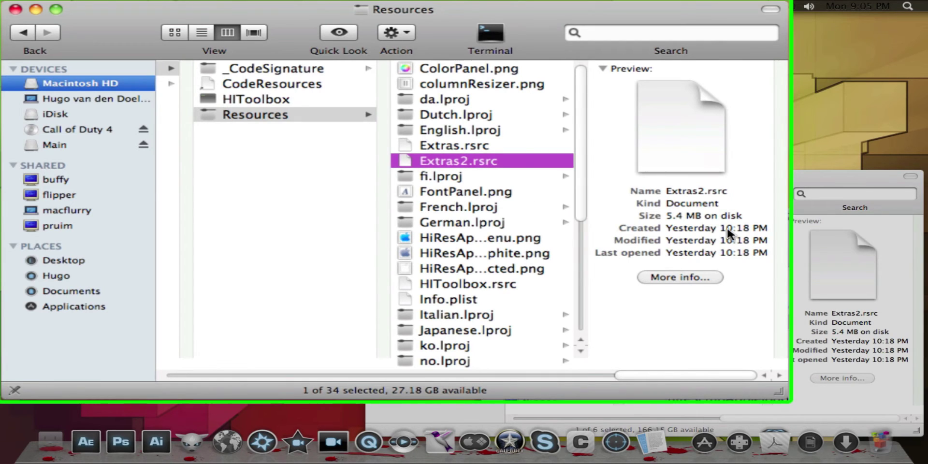
# Step: Move the original Extras2.rsrc to the Trash, authorising with the account password
pyautogui.moveTo(483, 161); pyautogui.dragTo(490, 181)
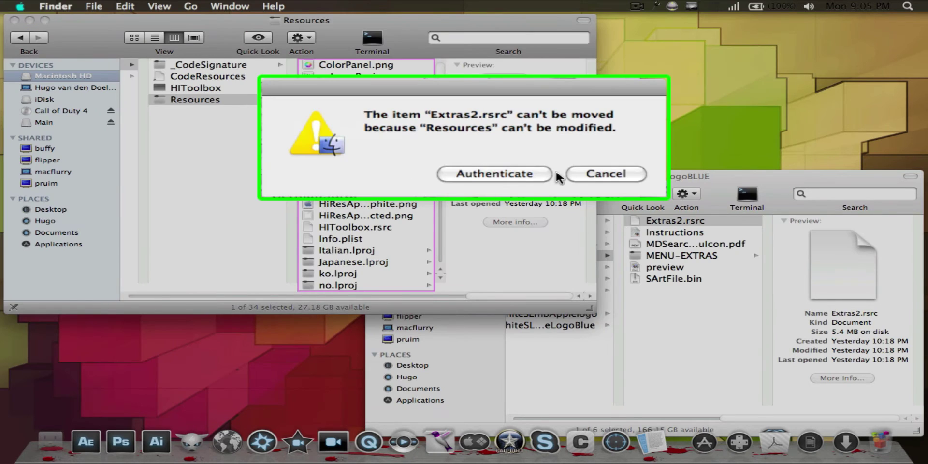
pyautogui.click(607, 174)
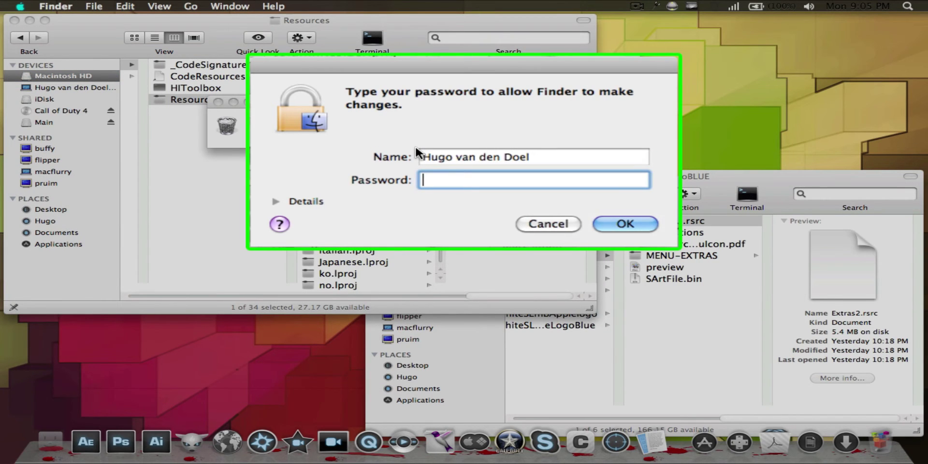
pyautogui.write('•••••••')
pyautogui.press('Return')
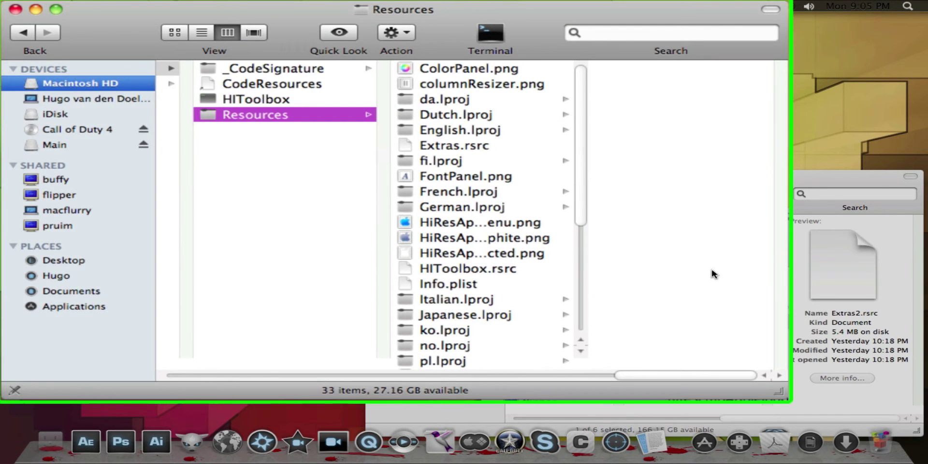
# Step: Copy the GlassSLmbApplelogoBLUE theme's Extras2.rsrc into HIToolbox's Resources, authenticating with the password
pyautogui.click(607, 181)
pyautogui.moveTo(608, 186); pyautogui.dragTo(404, 126)
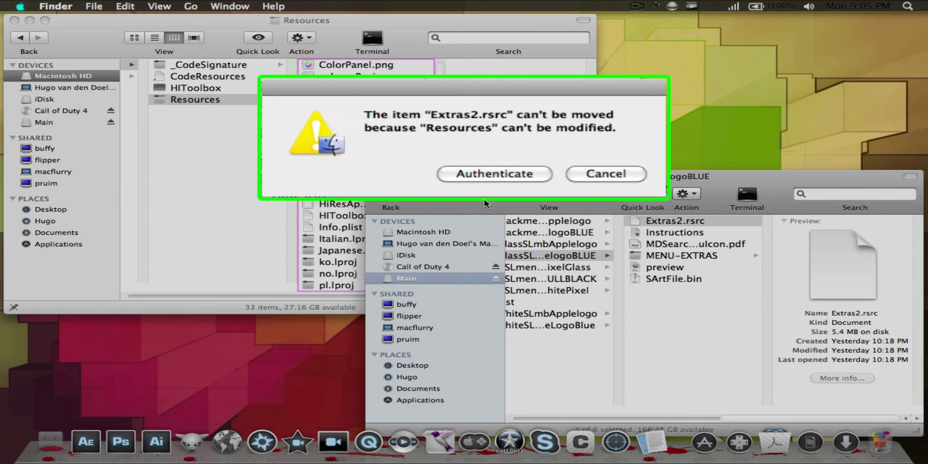
pyautogui.click(514, 181)
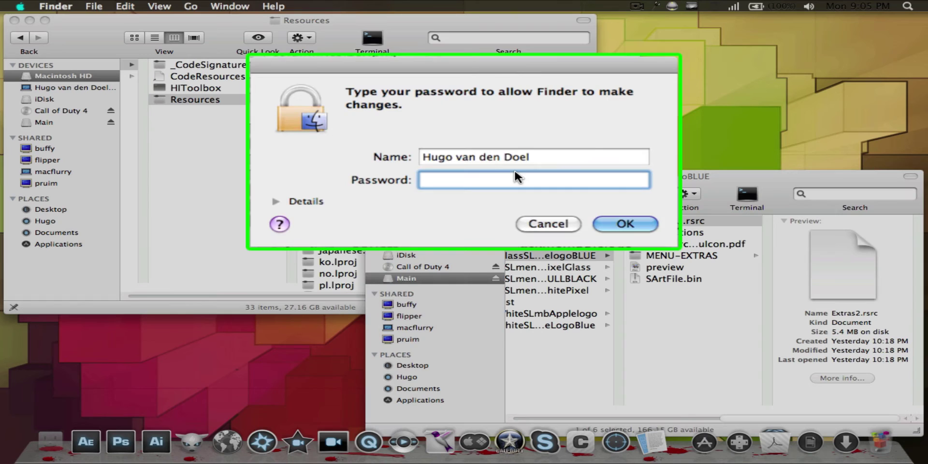
pyautogui.write('••••••••')
pyautogui.press('Return')
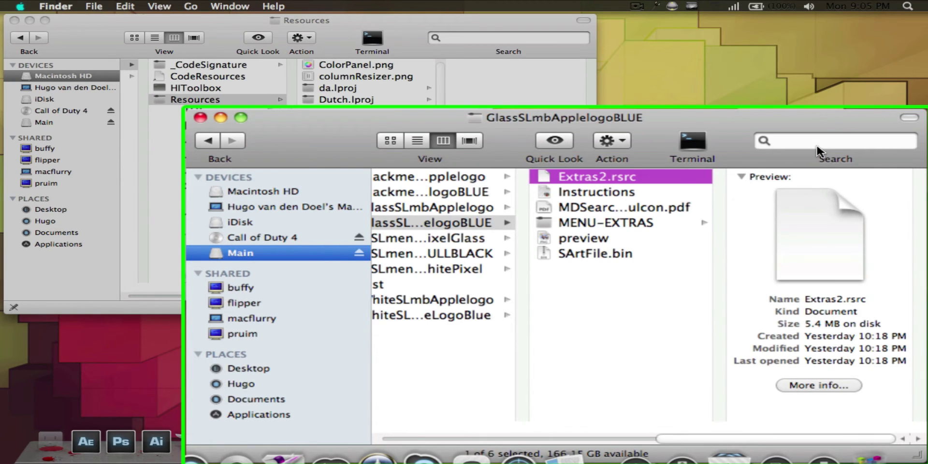
# Step: Select the theme's SArtFile.bin, then browse the system window to System > Library > PrivateFrameworks
pyautogui.click(586, 254)
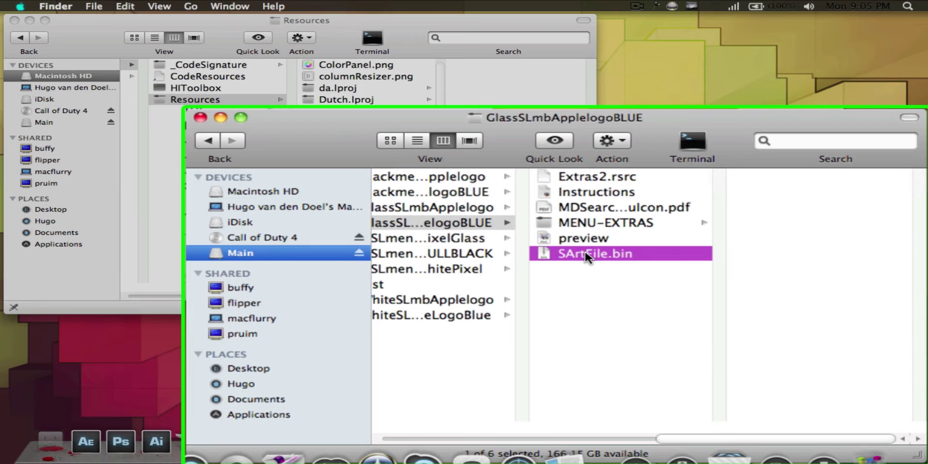
pyautogui.click(328, 299)
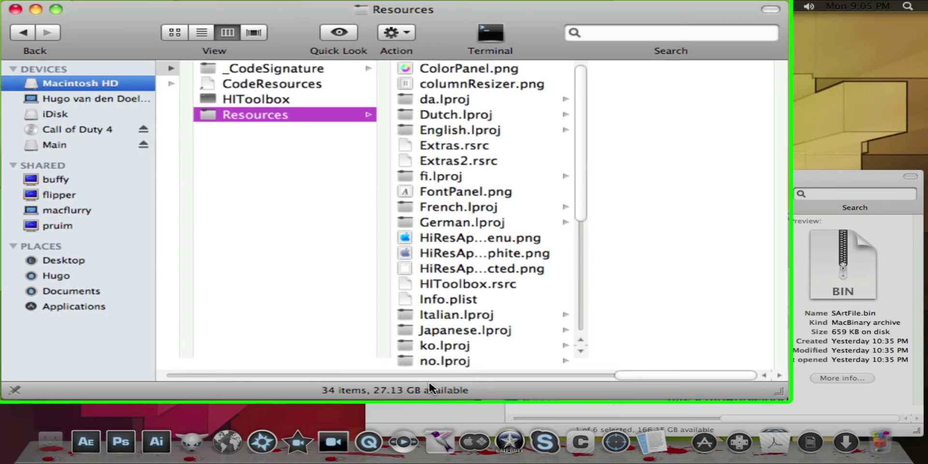
pyautogui.moveTo(637, 379); pyautogui.dragTo(149, 355)
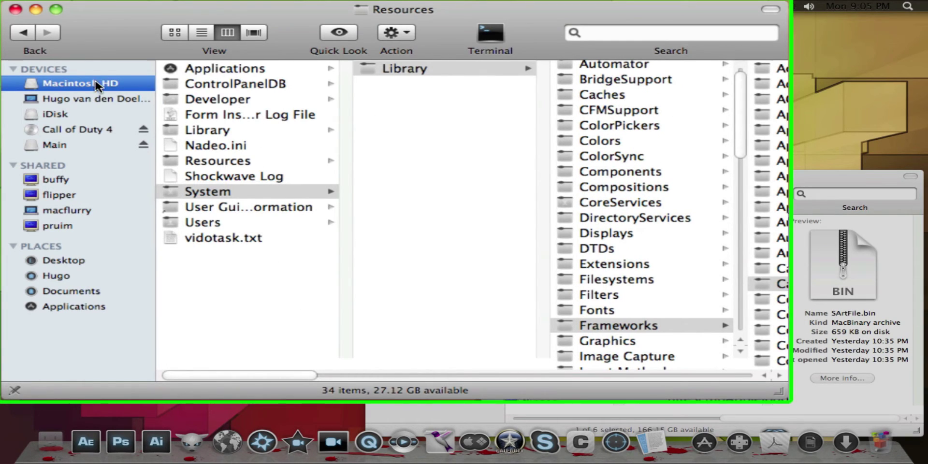
pyautogui.click(223, 193)
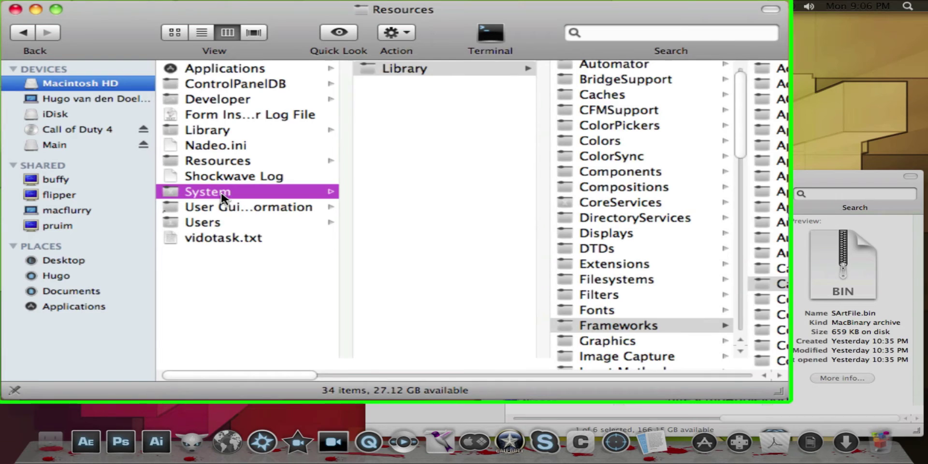
pyautogui.click(386, 70)
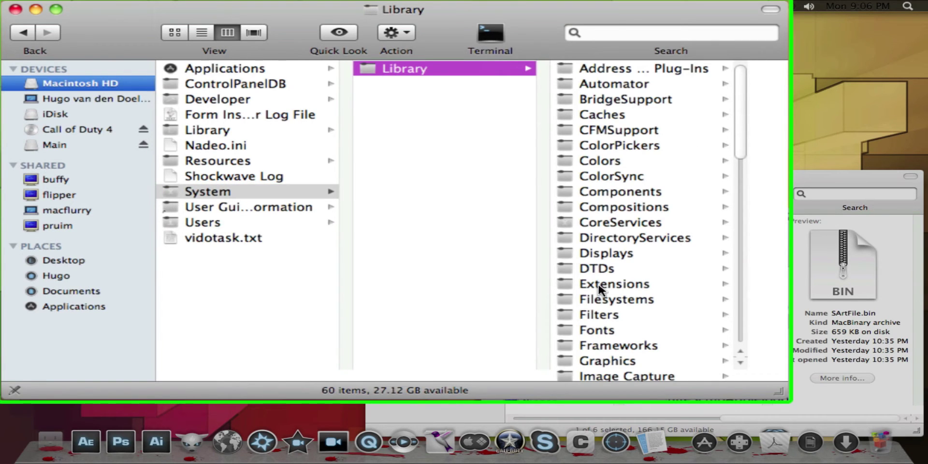
pyautogui.write('perl')
pyautogui.scroll(-4, 532, 314)
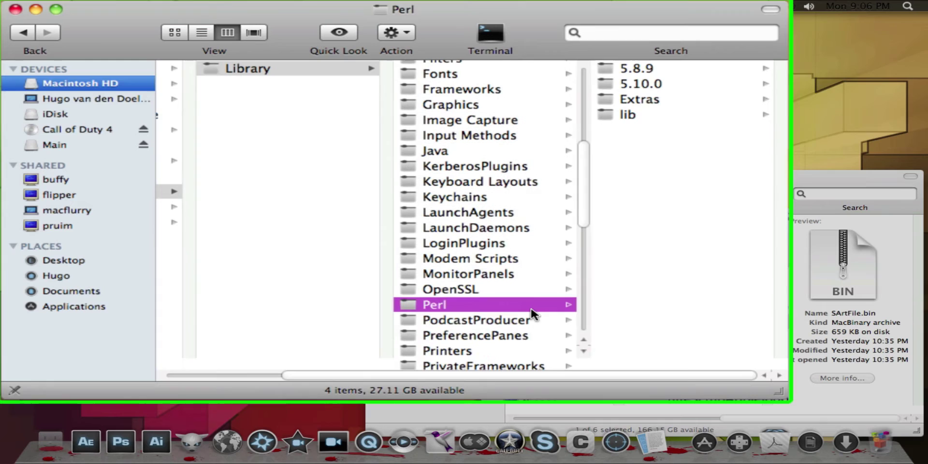
pyautogui.click(488, 335)
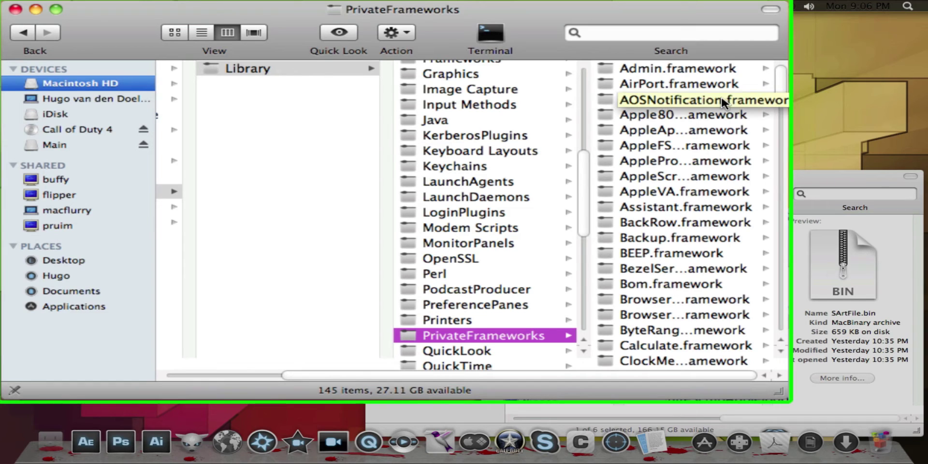
# Step: Open CoreUI.framework > Versions > A > Resources and select the existing 659 KB SArtFile.bin
pyautogui.scroll(-10, 723, 116)
pyautogui.scroll(1, 711, 124)
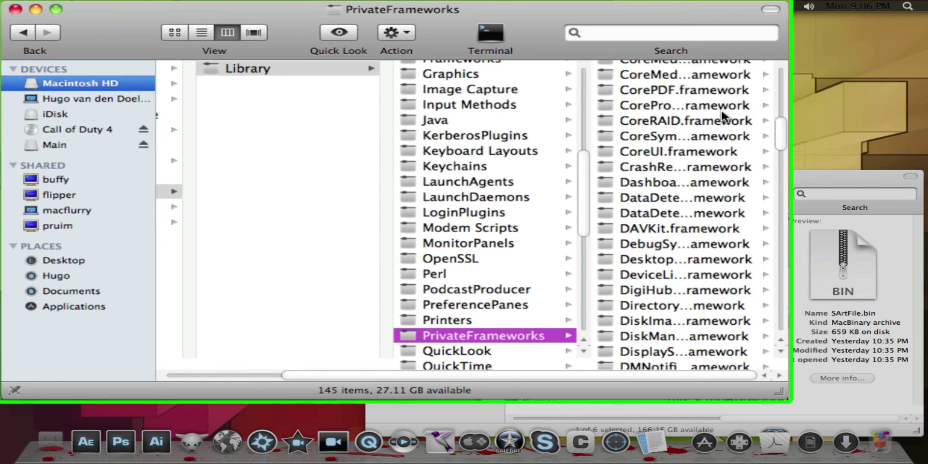
pyautogui.click(684, 152)
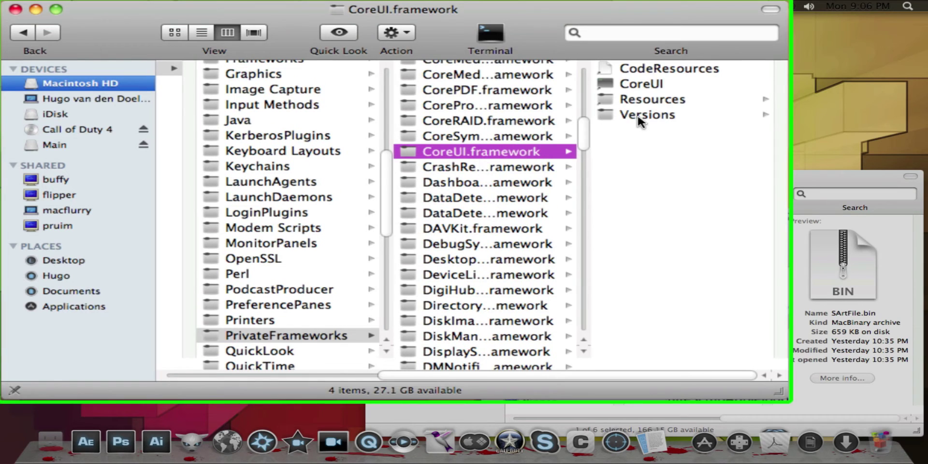
pyautogui.click(639, 120)
pyautogui.click(606, 69)
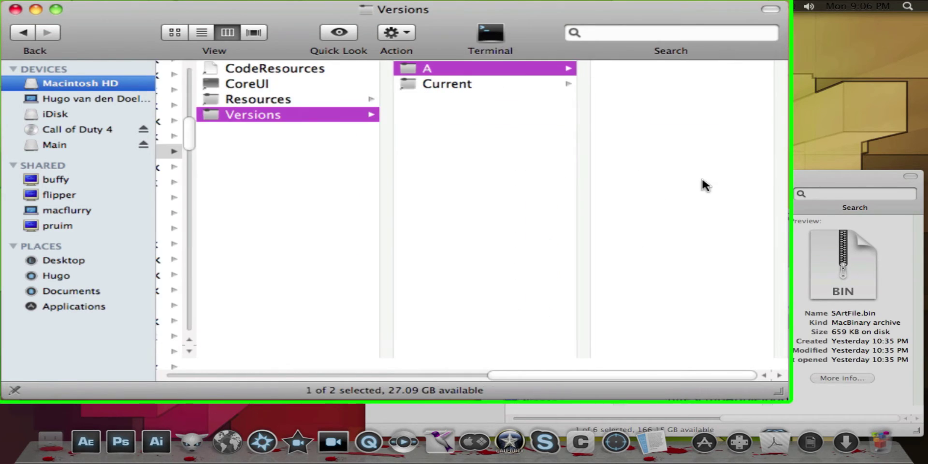
pyautogui.click(685, 118)
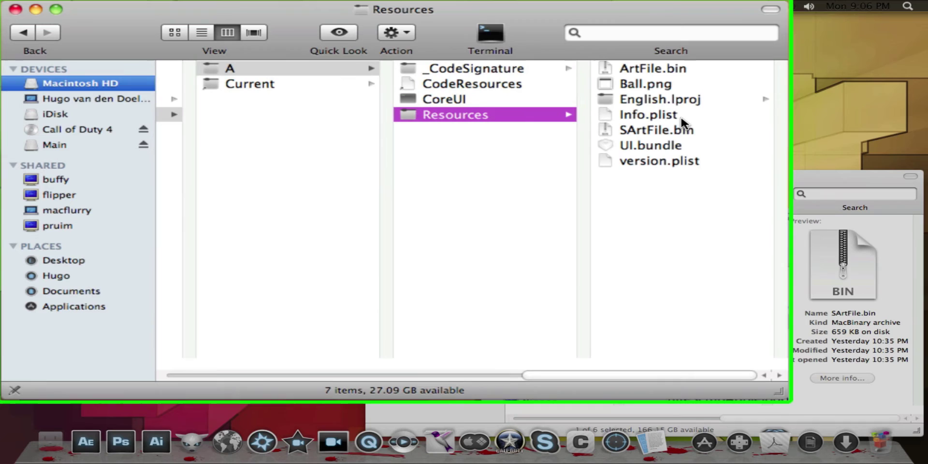
pyautogui.click(681, 130)
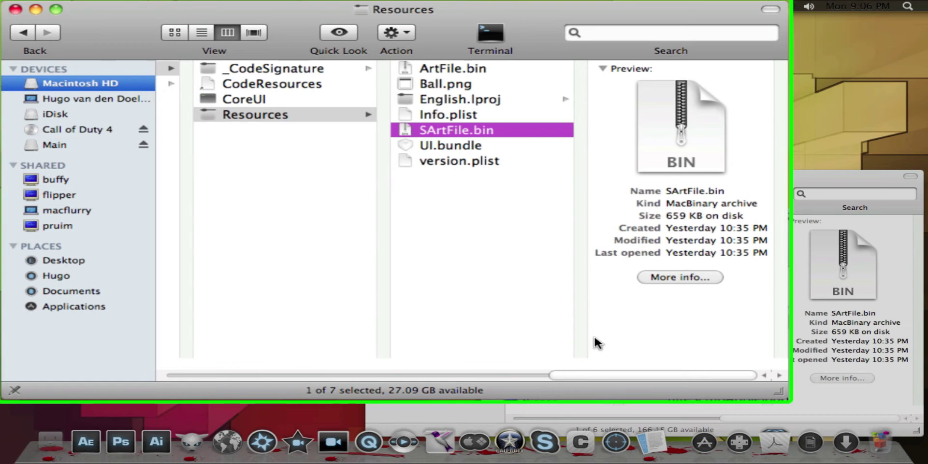
# Step: Move CoreUI's original SArtFile.bin to the Trash, authorising with the password
pyautogui.press('super+BackSpace')
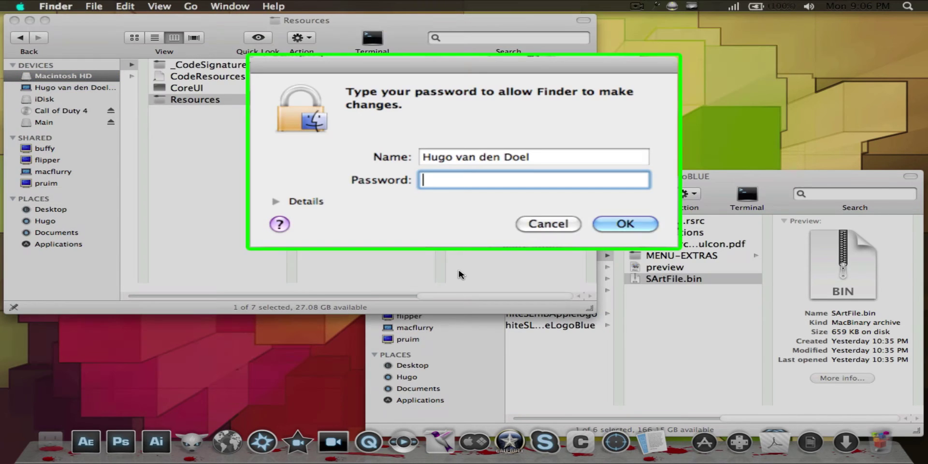
pyautogui.write('•••••••')
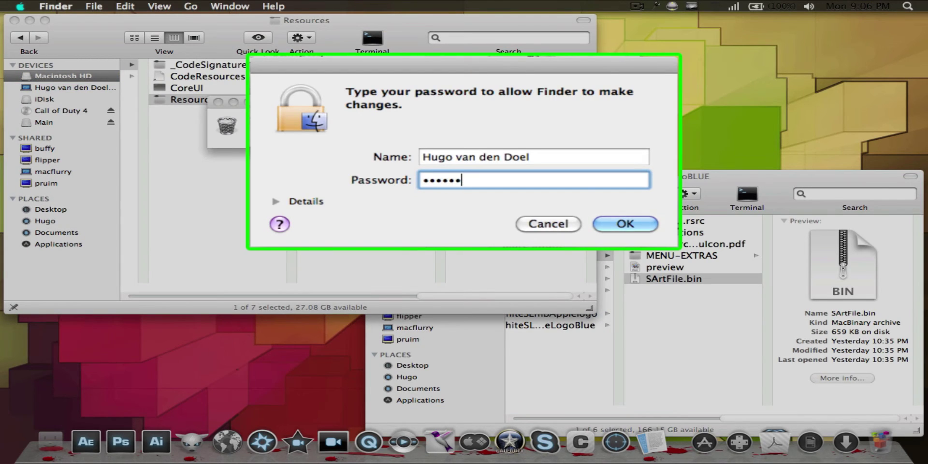
pyautogui.press('Return')
# Step: Copy the theme's SArtFile.bin into CoreUI's Resources with authentication, then open MENU-EXTRAS
pyautogui.moveTo(677, 286); pyautogui.dragTo(334, 220)
pyautogui.click(516, 169)
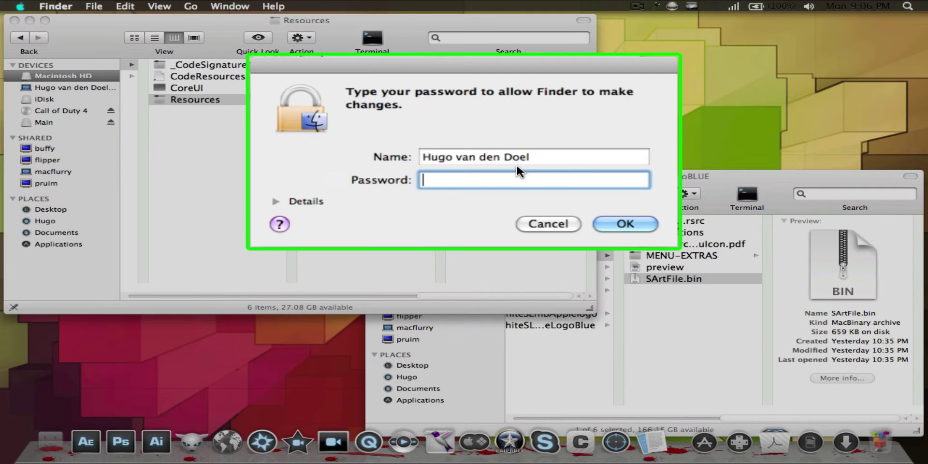
pyautogui.write('••••••••')
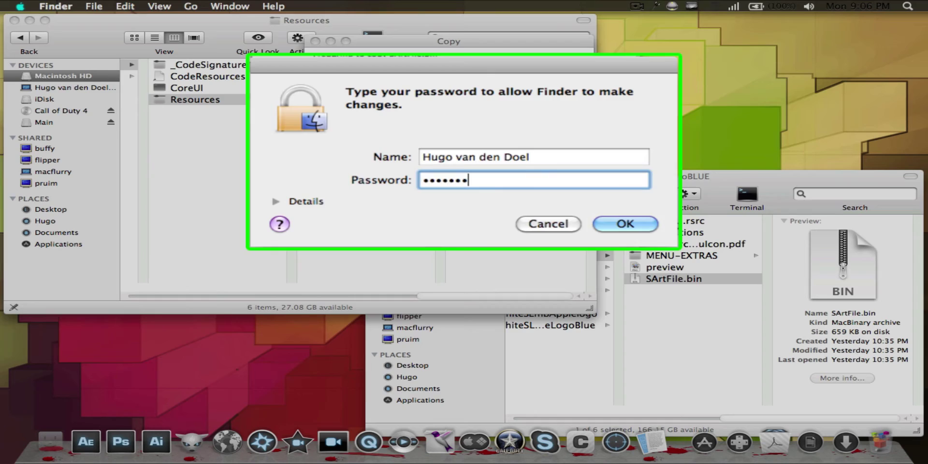
pyautogui.press('Return')
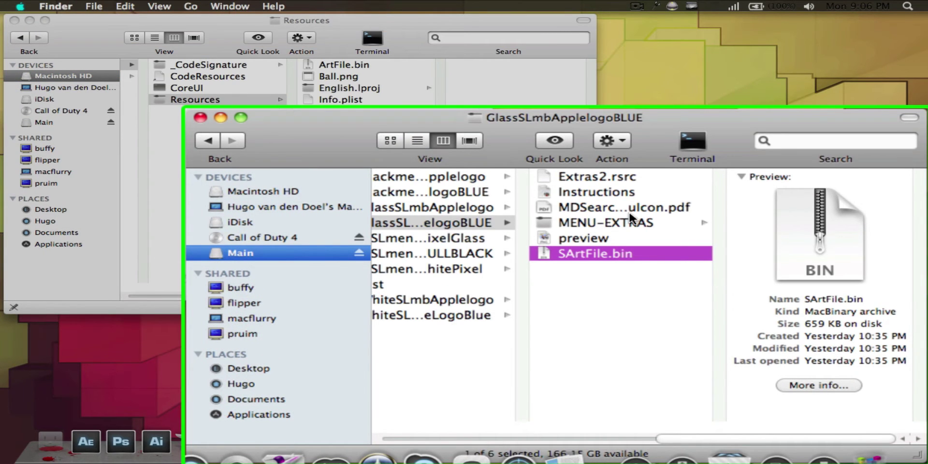
pyautogui.click(620, 226)
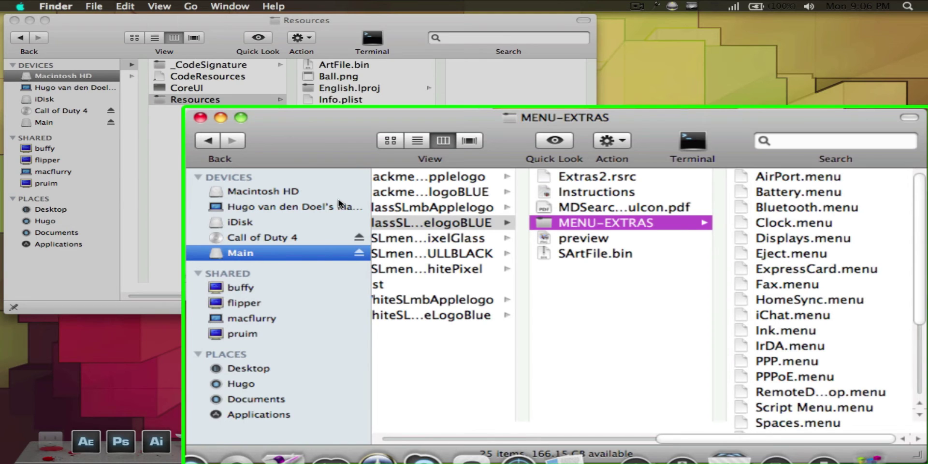
# Step: Browse the system window to Macintosh HD > System > Library > CoreServices > Menu Extras
pyautogui.press('super+grave')
pyautogui.moveTo(597, 381); pyautogui.dragTo(213, 338)
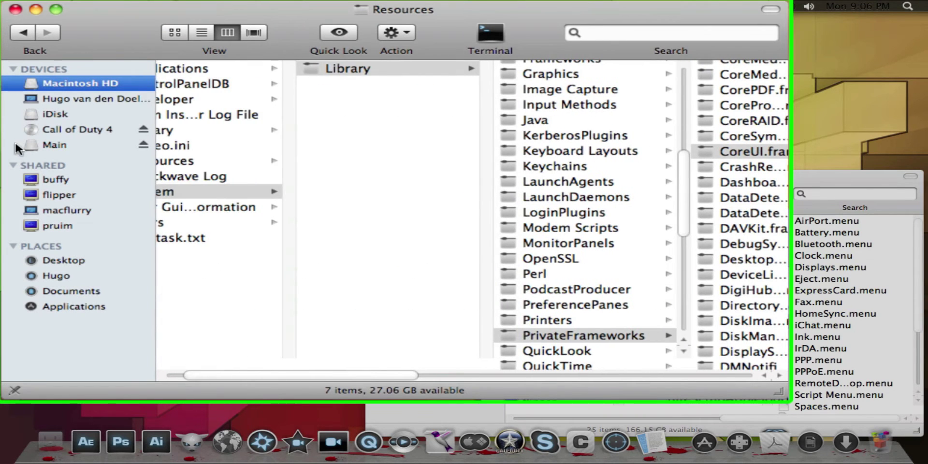
pyautogui.click(66, 88)
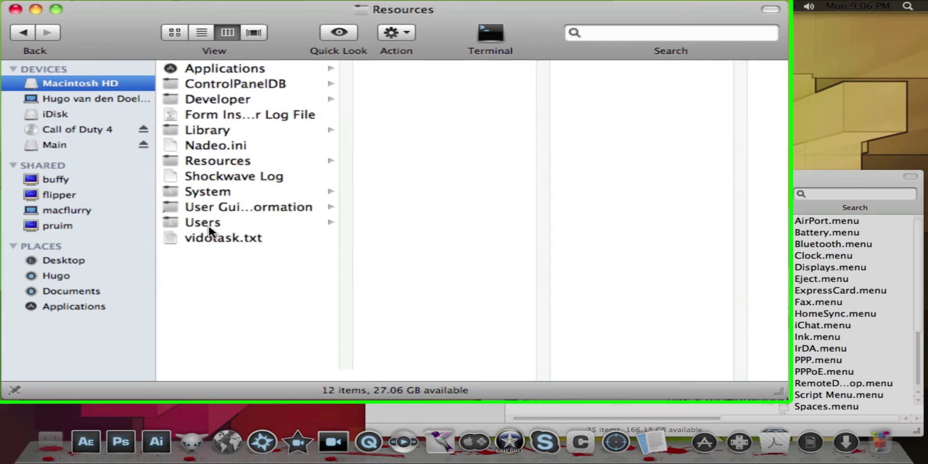
pyautogui.click(211, 193)
pyautogui.click(376, 72)
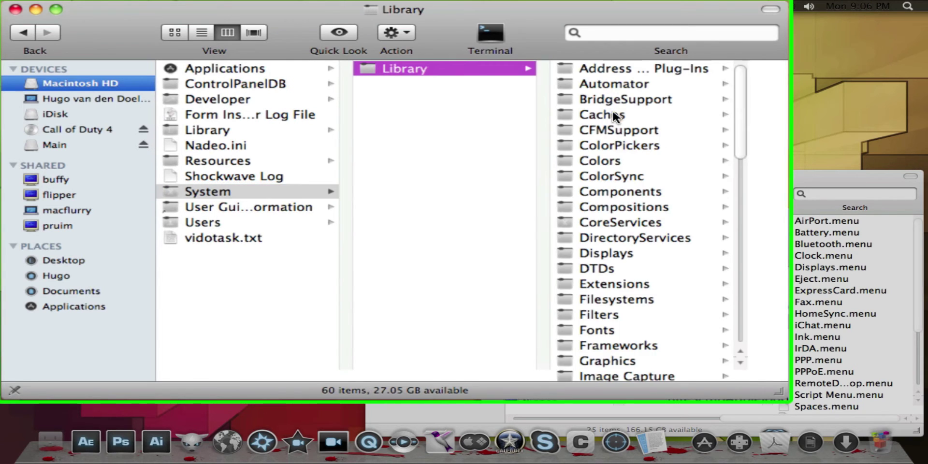
pyautogui.click(636, 222)
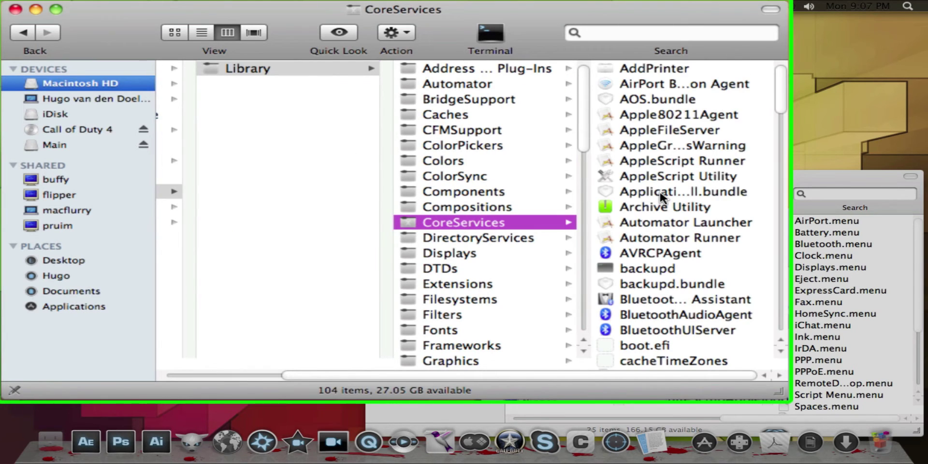
pyautogui.press('m')
pyautogui.scroll(-3, 561, 289)
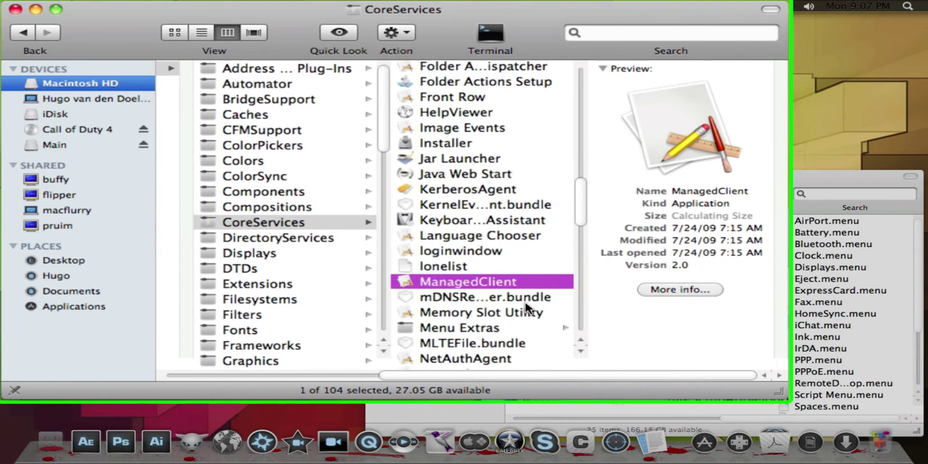
pyautogui.scroll(-2, 530, 307)
pyautogui.click(540, 285)
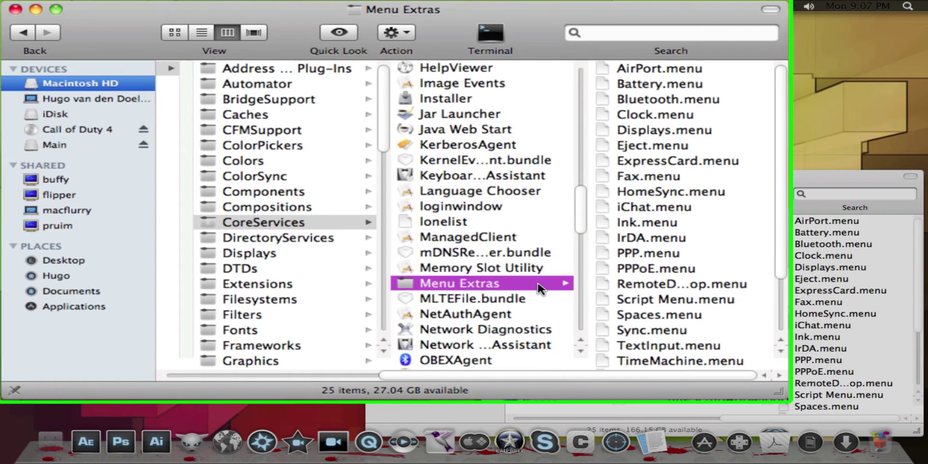
# Step: Move all 25 original .menu files to the Trash, authorising with the password
pyautogui.click(666, 73)
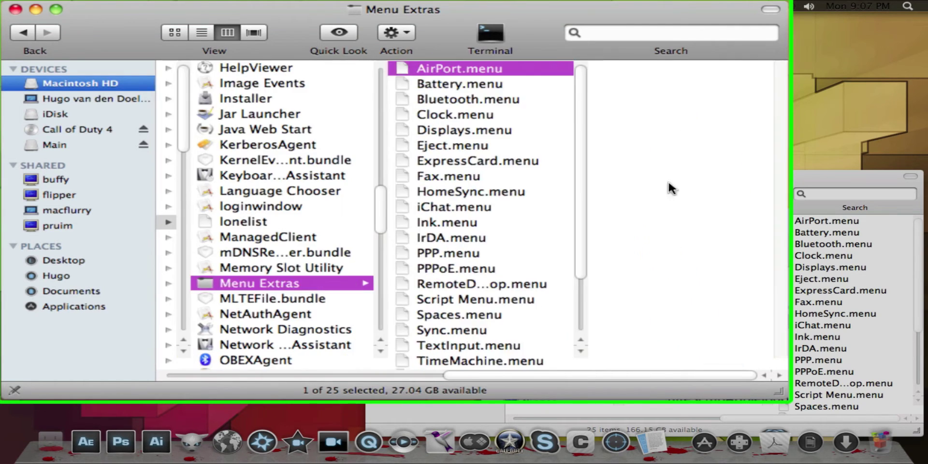
pyautogui.scroll(-2, 529, 329)
pyautogui.press('super+a')
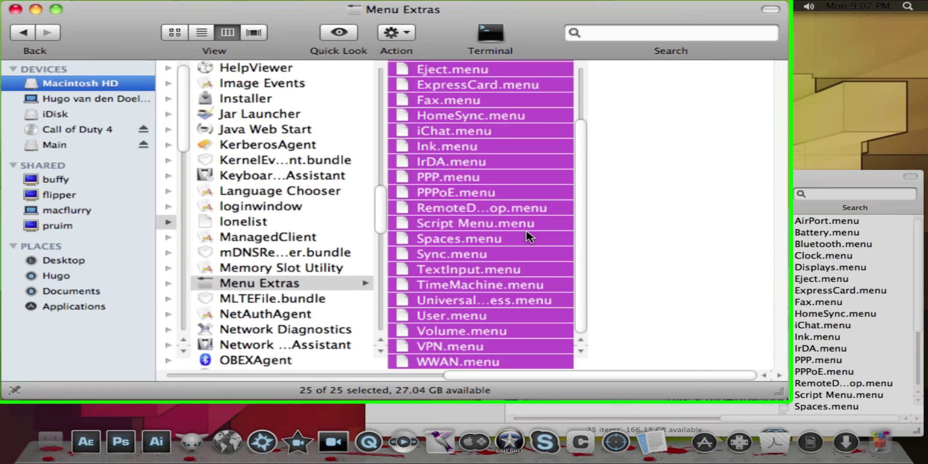
pyautogui.press('super+BackSpace')
pyautogui.write('****')
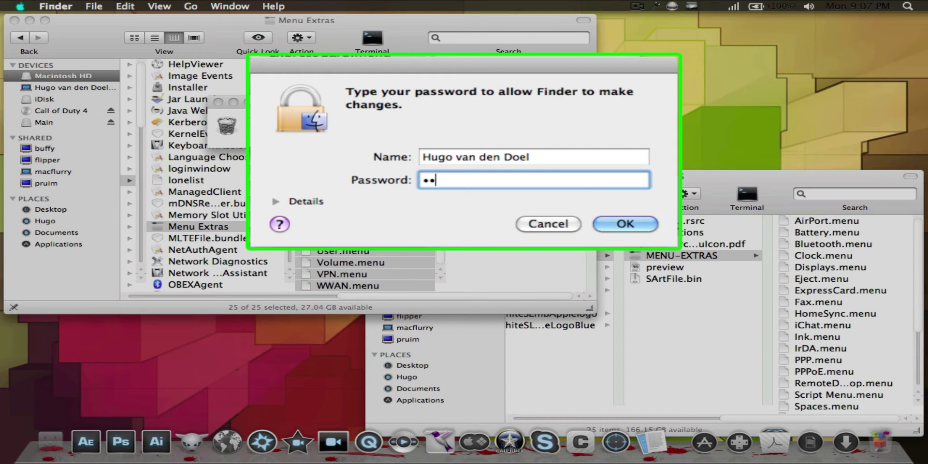
pyautogui.write('****')
pyautogui.press('Return')
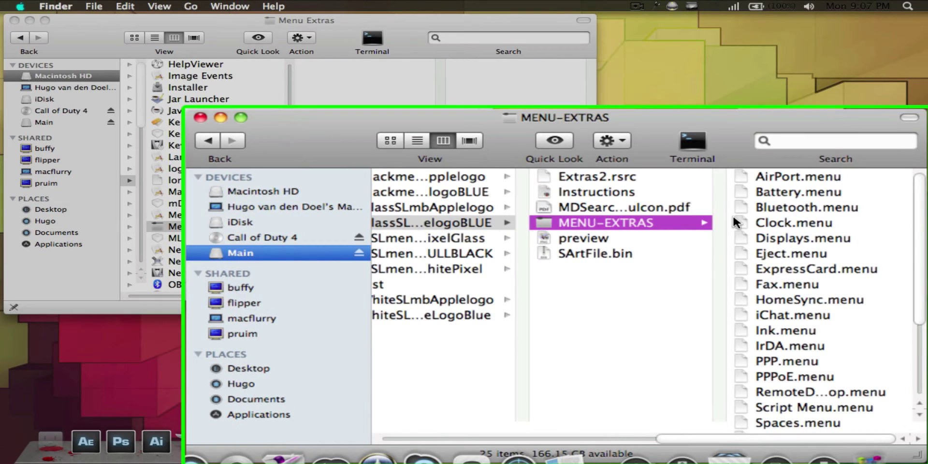
# Step: Copy all 25 themed .menu files from MENU-EXTRAS into Menu Extras, authenticating with the password
pyautogui.click(833, 223)
pyautogui.press('super+a')
pyautogui.moveTo(832, 229); pyautogui.dragTo(351, 138)
pyautogui.click(480, 174)
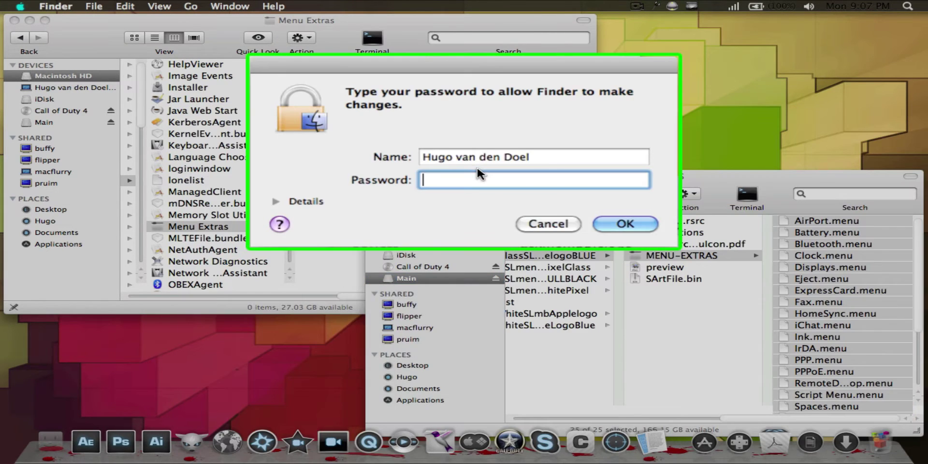
pyautogui.write('********')
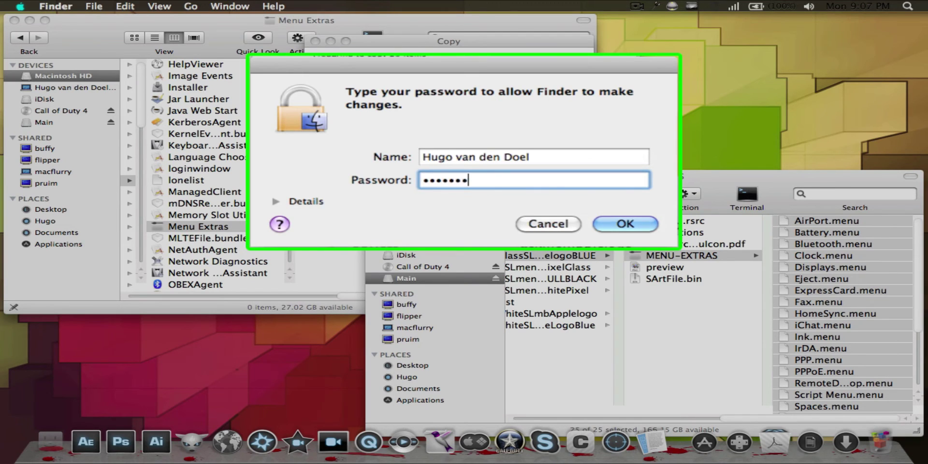
pyautogui.press('Return')
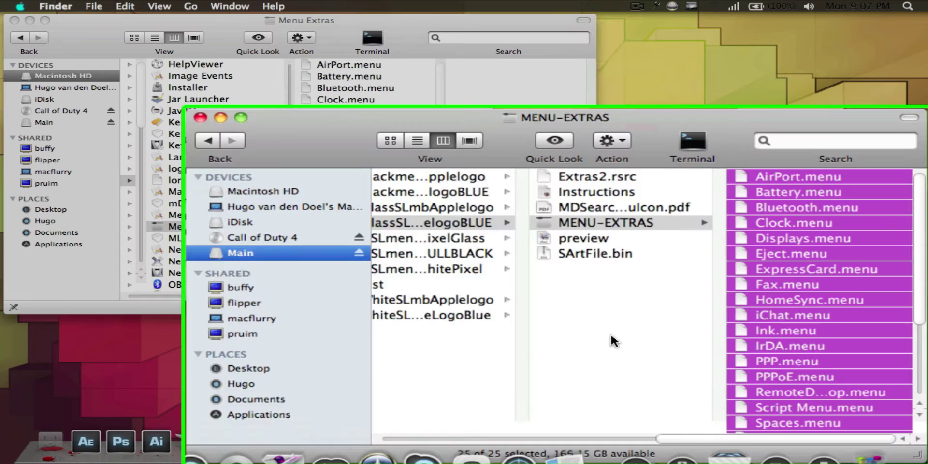
pyautogui.click(613, 341)
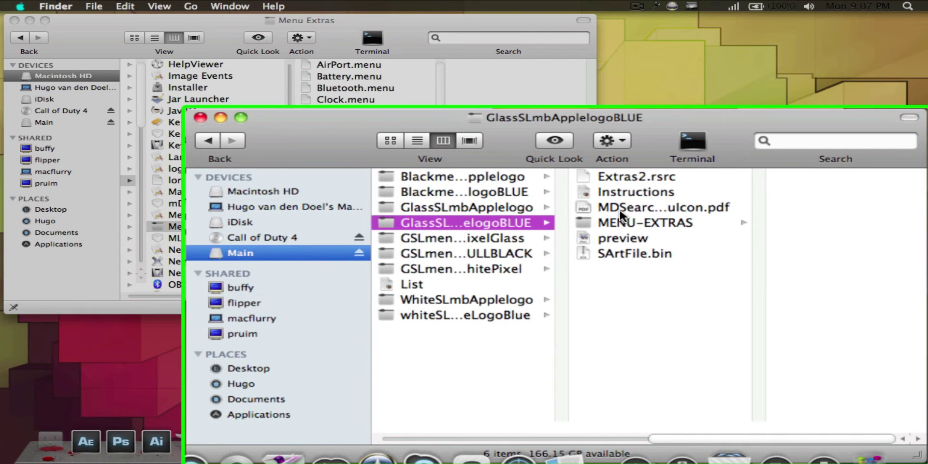
pyautogui.click(621, 216)
pyautogui.press('space')
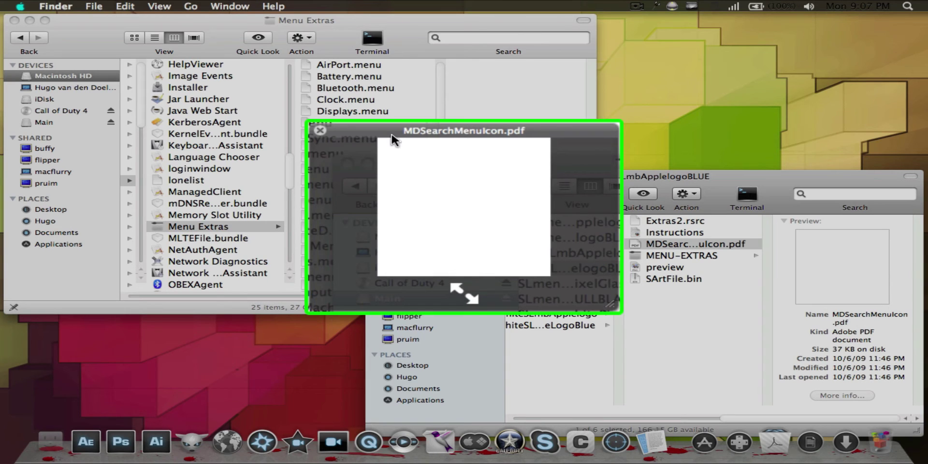
pyautogui.moveTo(916, 8)
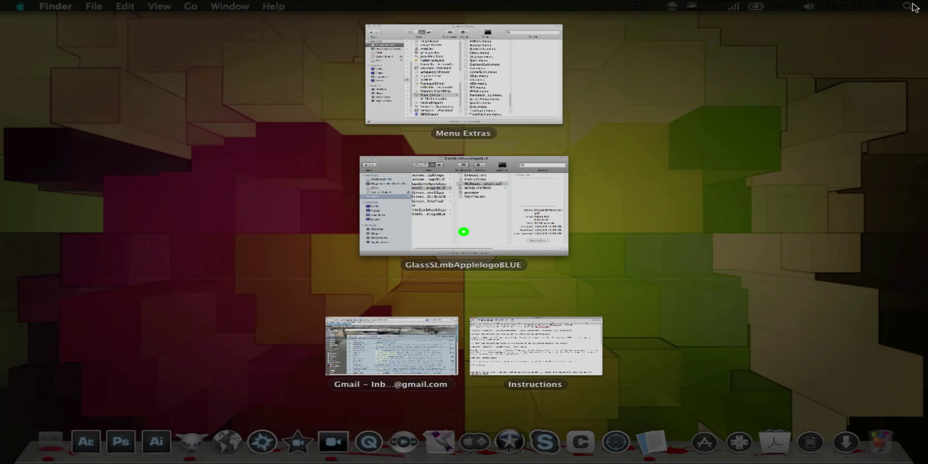
pyautogui.click(435, 194)
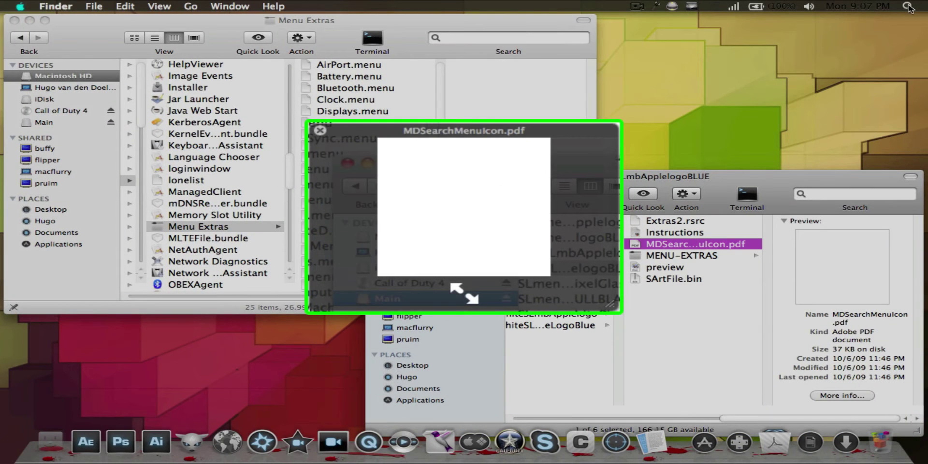
pyautogui.click(908, 7)
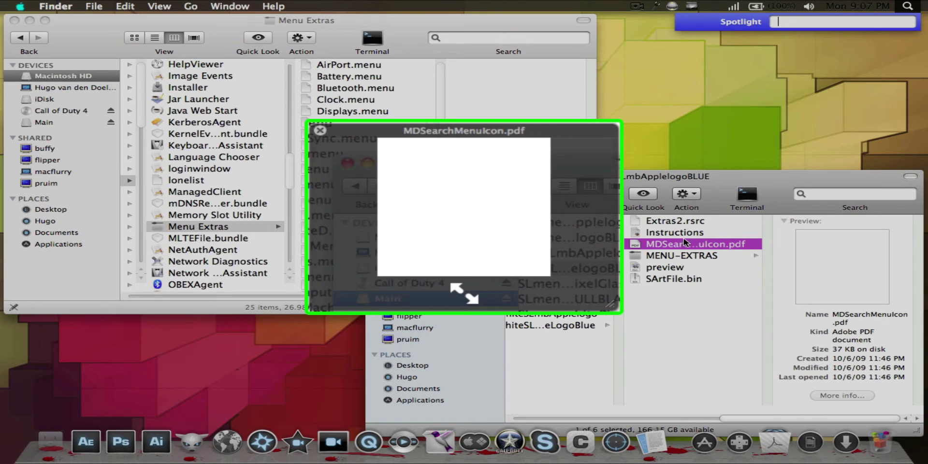
pyautogui.click(699, 305)
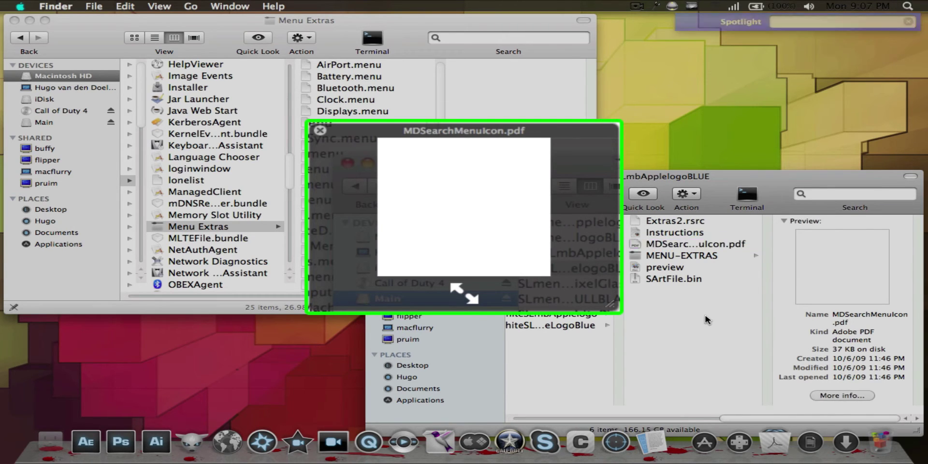
pyautogui.click(703, 246)
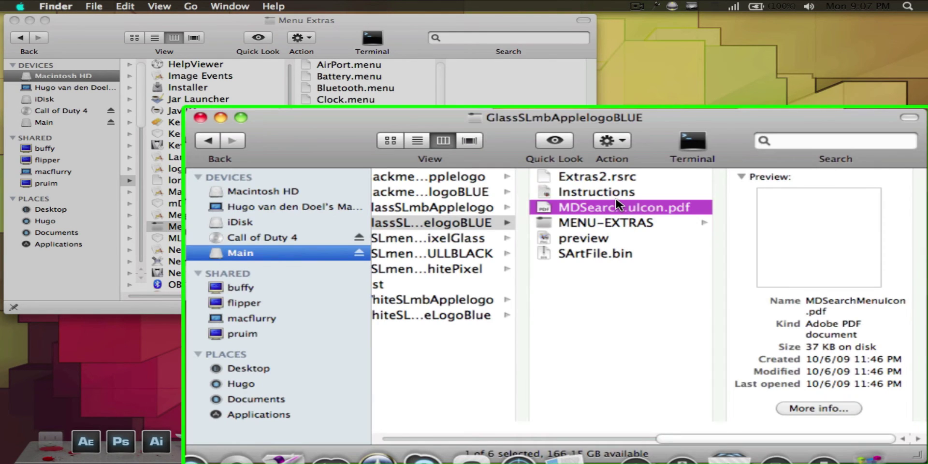
pyautogui.click(614, 192)
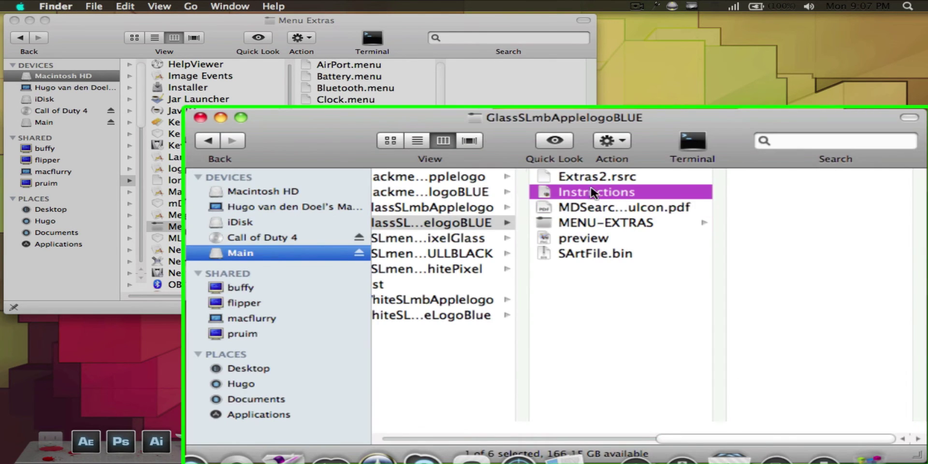
pyautogui.press('space')
pyautogui.scroll(-3, 344, 306)
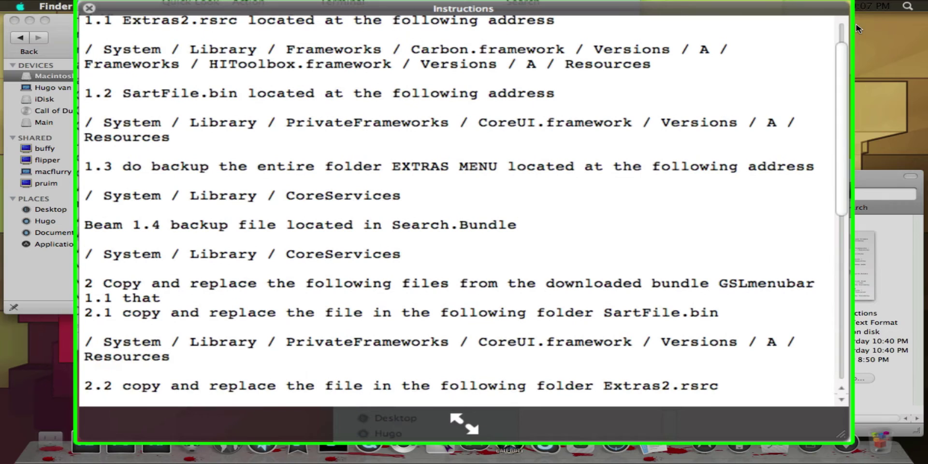
pyautogui.scroll(-10, 574, 204)
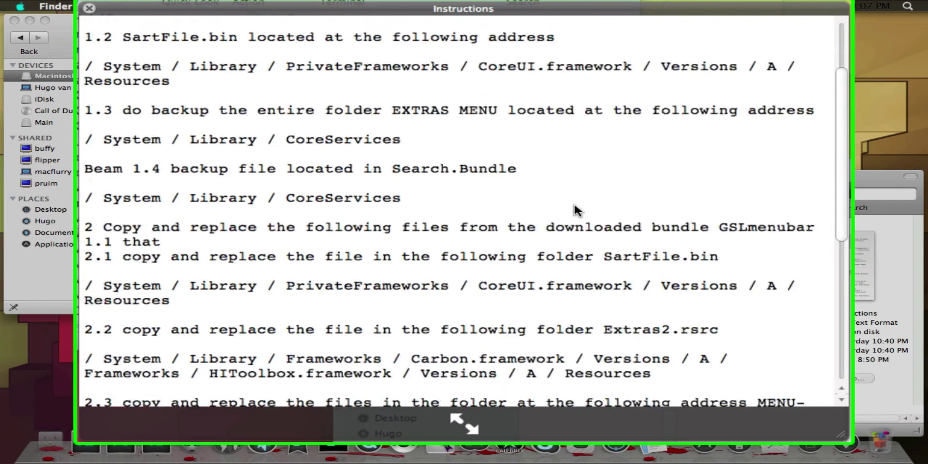
pyautogui.scroll(2, 576, 211)
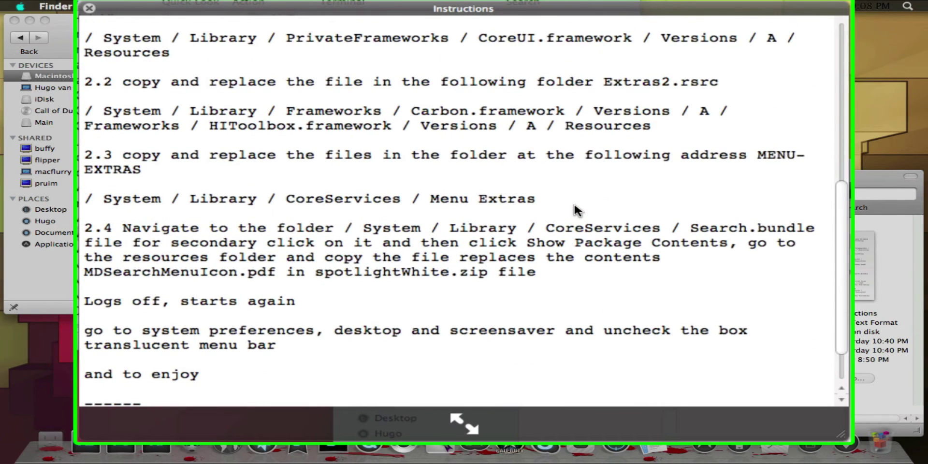
pyautogui.scroll(5, 576, 211)
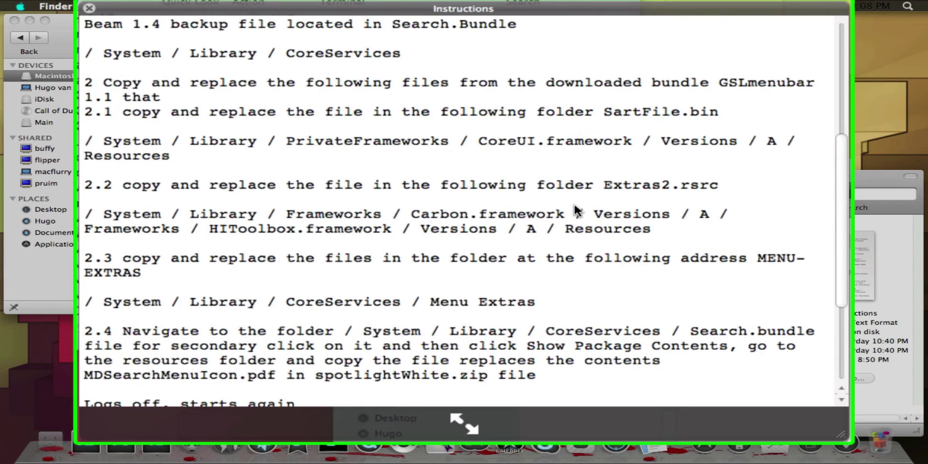
pyautogui.scroll(1, 576, 211)
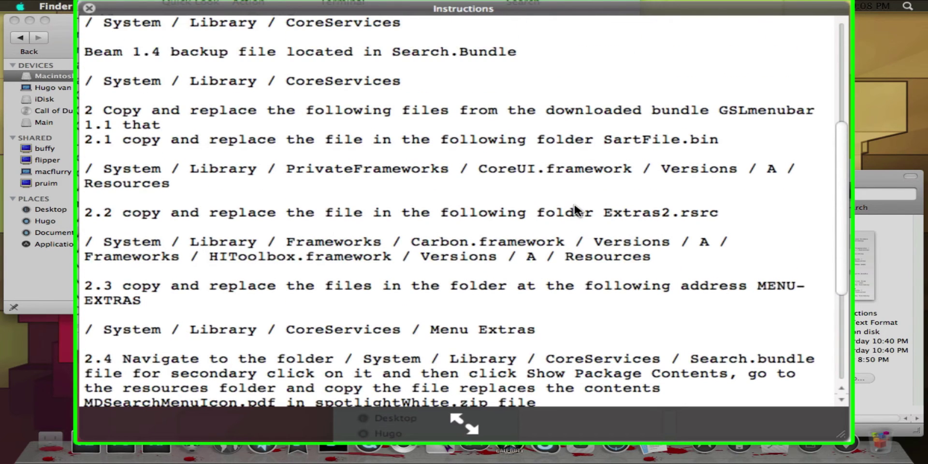
pyautogui.scroll(-5, 576, 211)
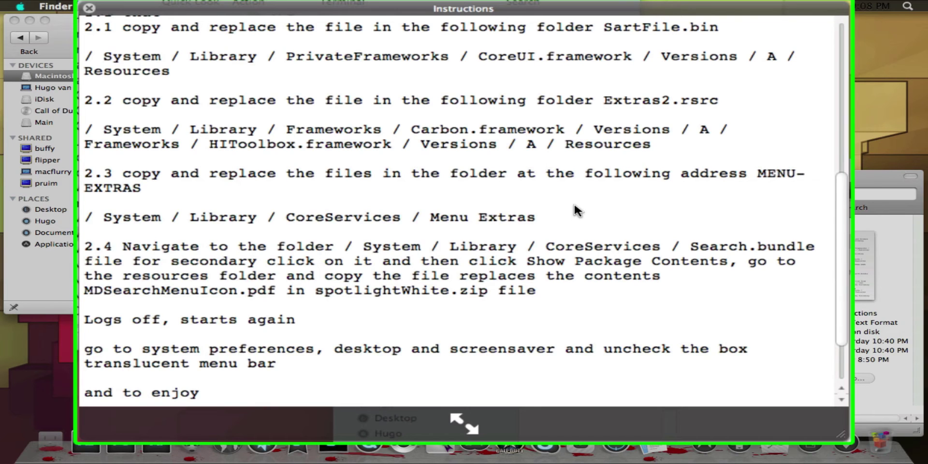
pyautogui.press('space')
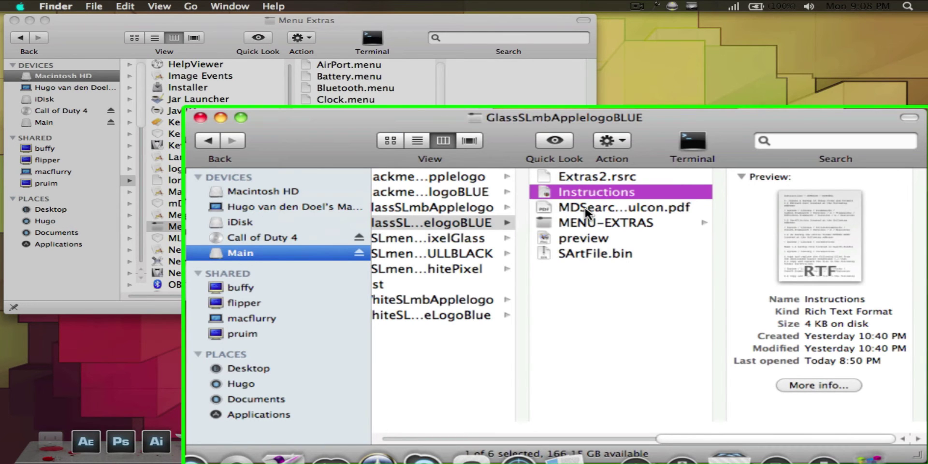
# Step: Browse the system window to System > Library > CoreServices and select Search.bundle (1.5 MB, version 10.6.0)
pyautogui.click(585, 211)
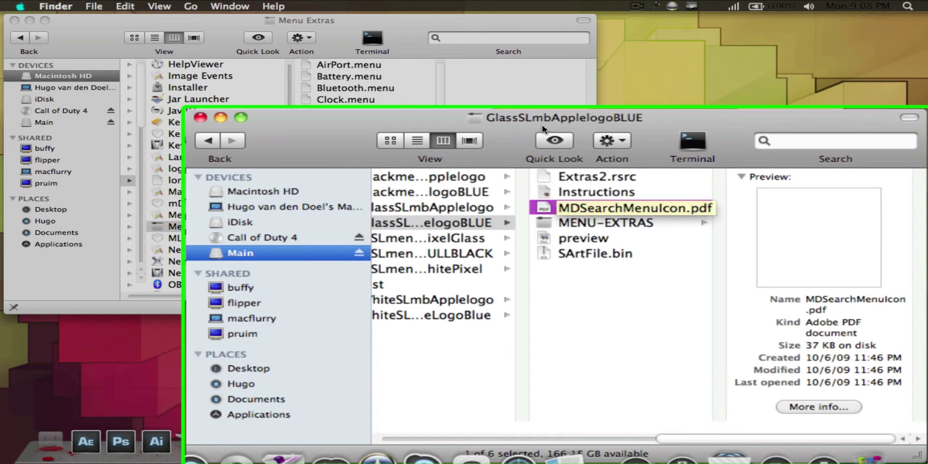
pyautogui.click(359, 220)
pyautogui.moveTo(588, 379); pyautogui.dragTo(292, 356)
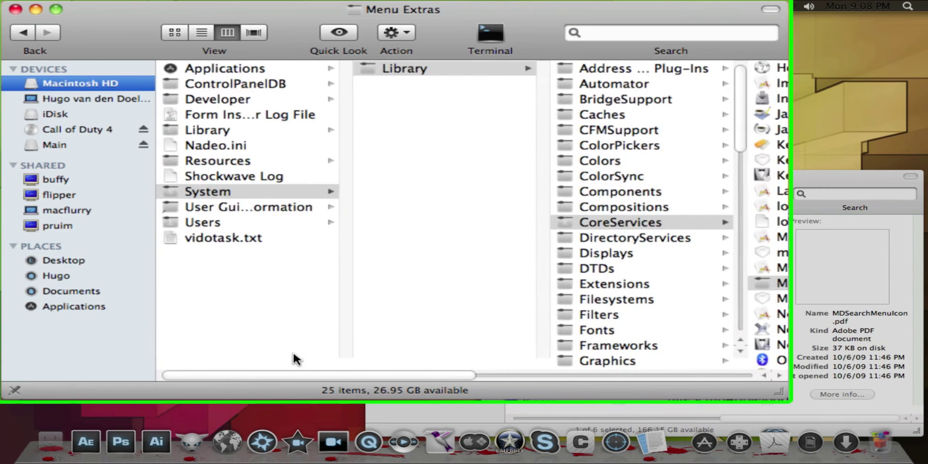
pyautogui.click(208, 191)
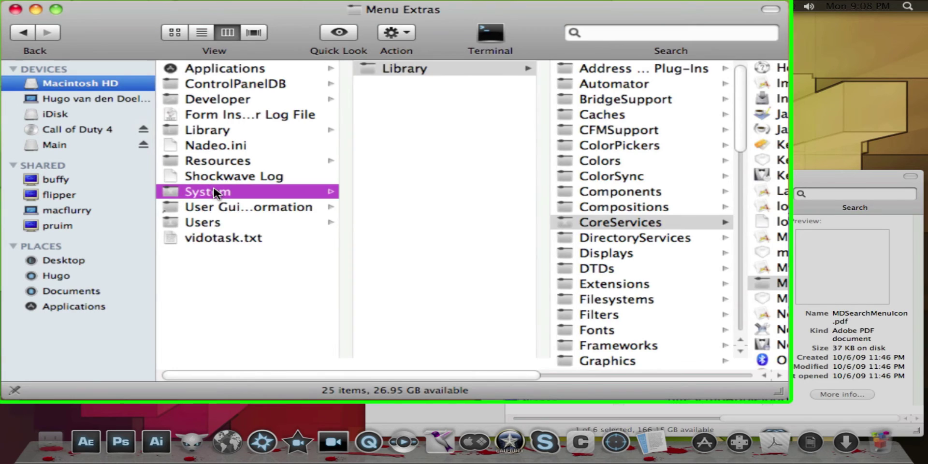
pyautogui.click(399, 70)
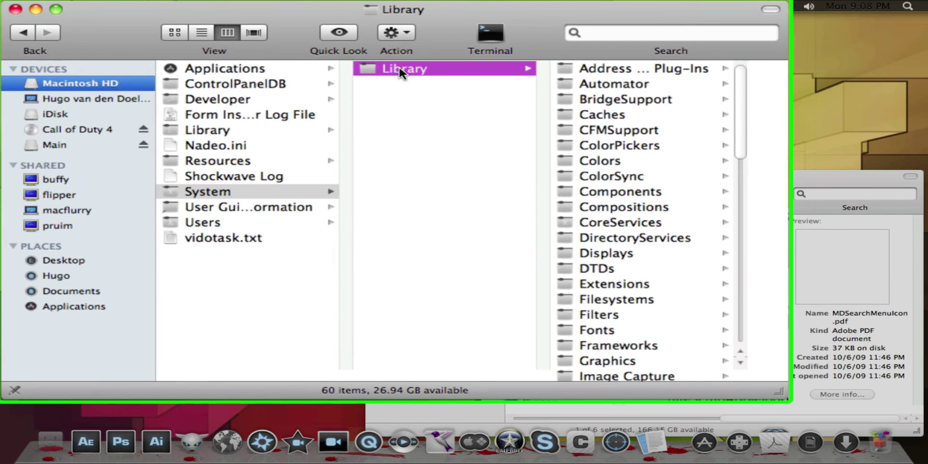
pyautogui.click(595, 223)
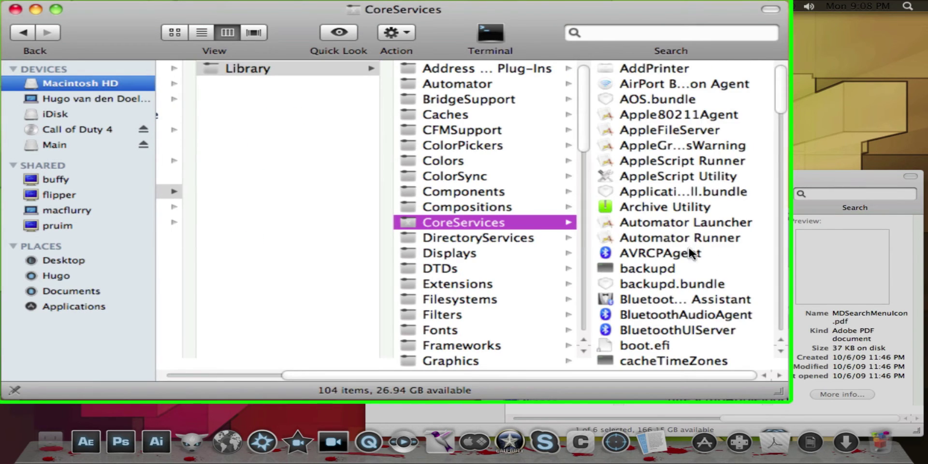
pyautogui.click(750, 270)
pyautogui.write('scr')
pyautogui.scroll(-3, 488, 363)
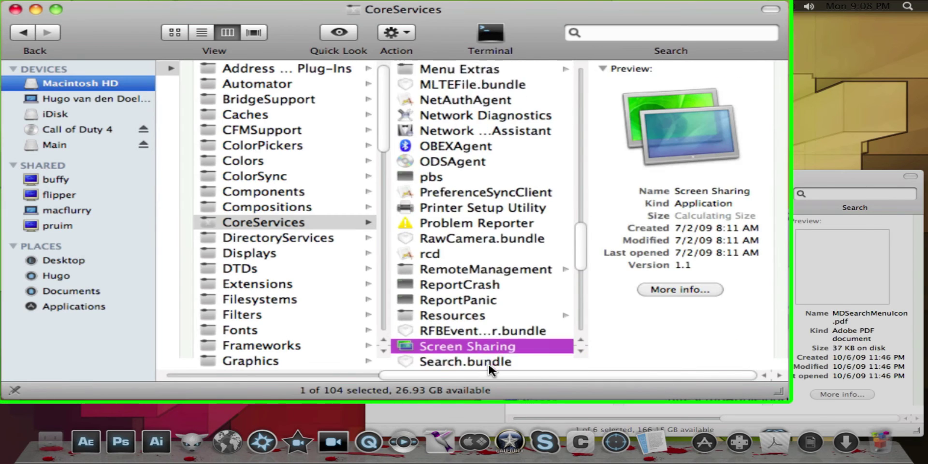
pyautogui.click(404, 310)
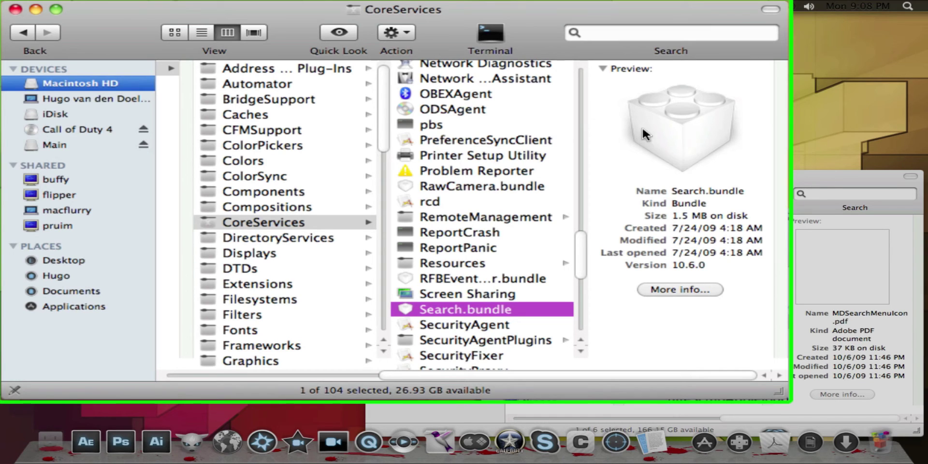
# Step: Show Search.bundle's package contents and open its Contents > Resources folder
pyautogui.rightClick(476, 309)
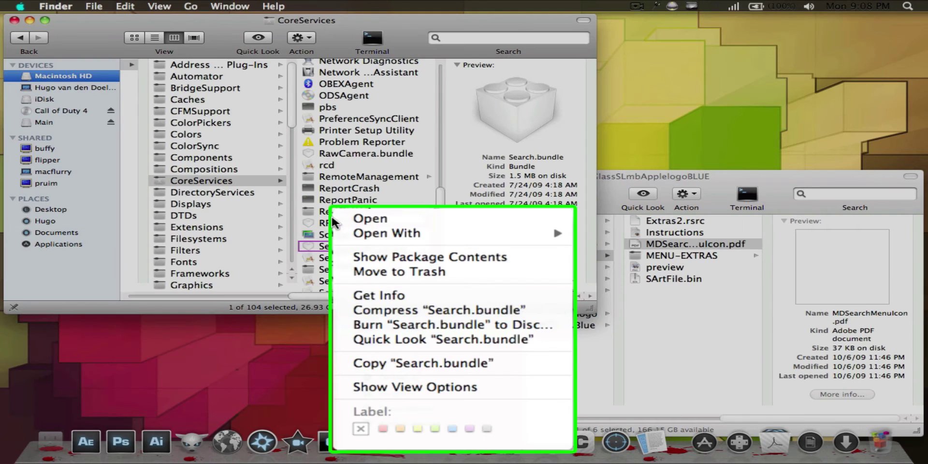
pyautogui.click(383, 257)
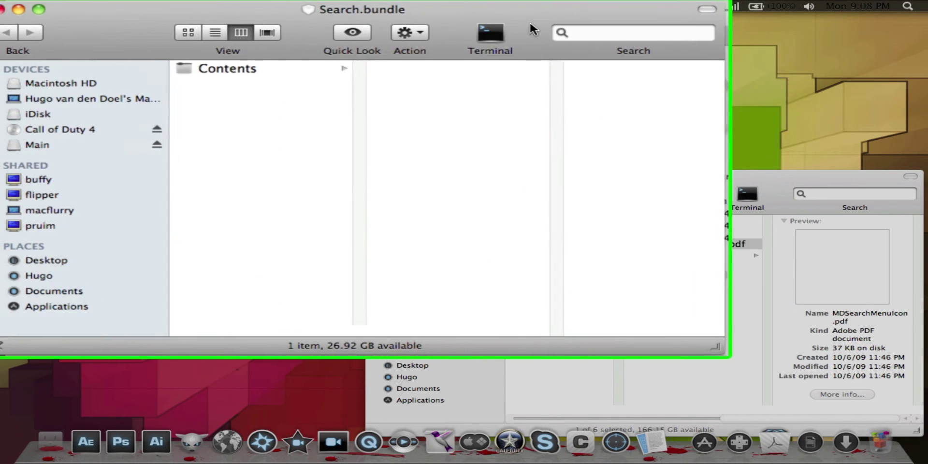
pyautogui.click(237, 70)
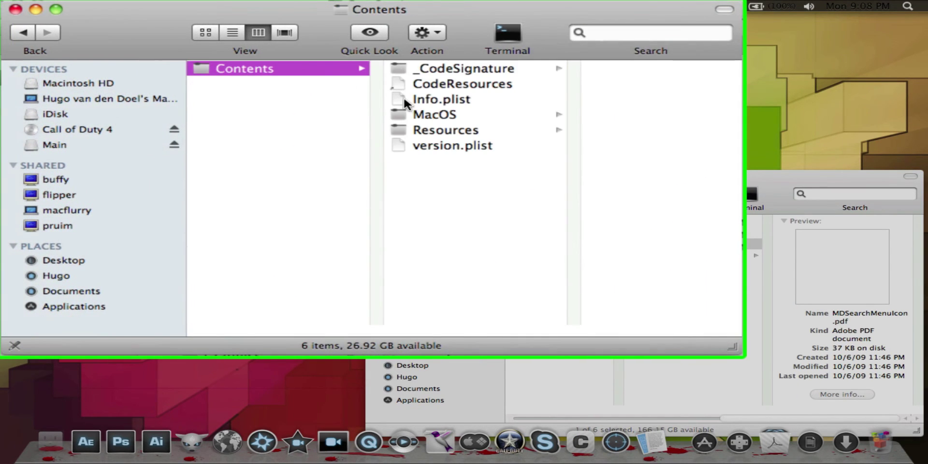
pyautogui.click(421, 129)
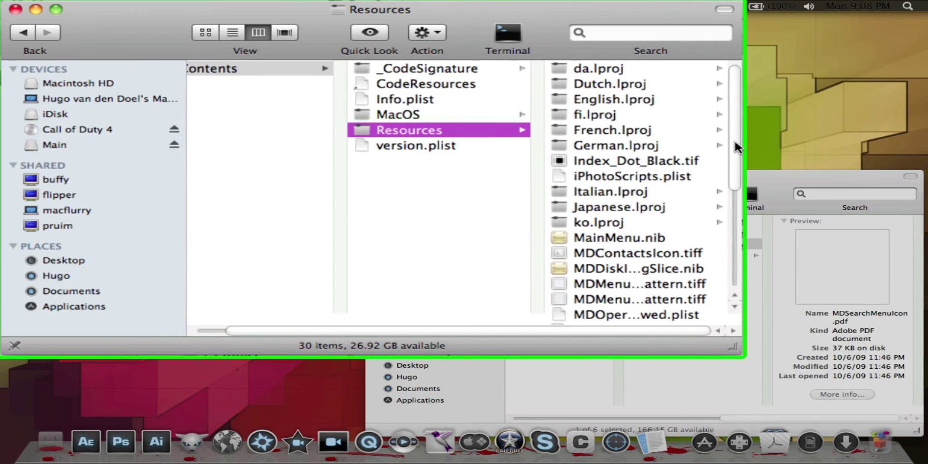
# Step: Select MDSearchMenuIcon.pdf and preview it in Quick Look
pyautogui.click(619, 300)
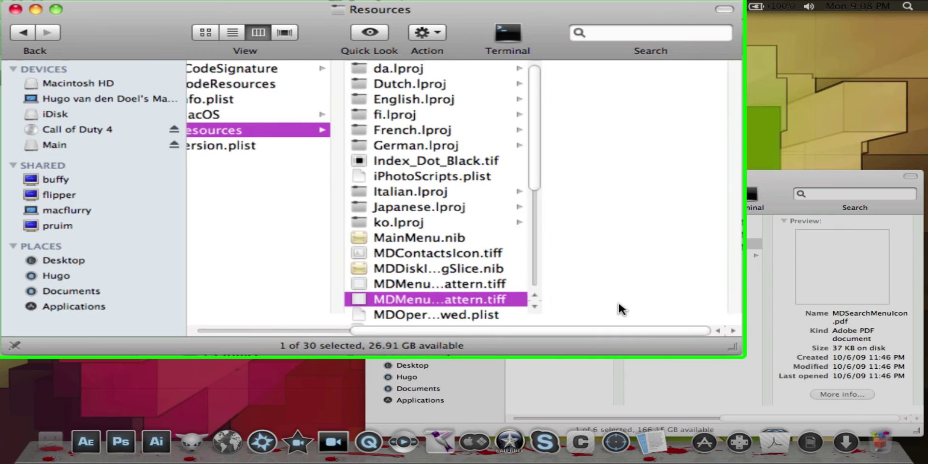
pyautogui.scroll(-1, 476, 265)
pyautogui.scroll(-2, 476, 265)
pyautogui.click(477, 284)
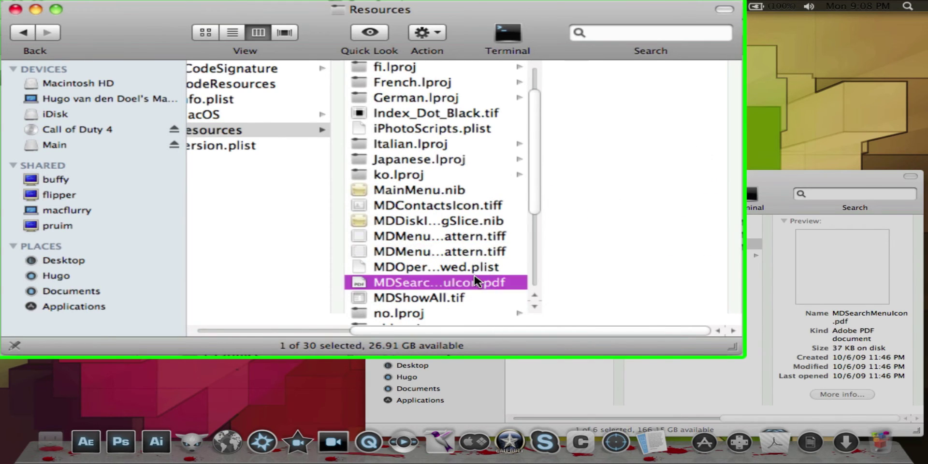
pyautogui.press('space')
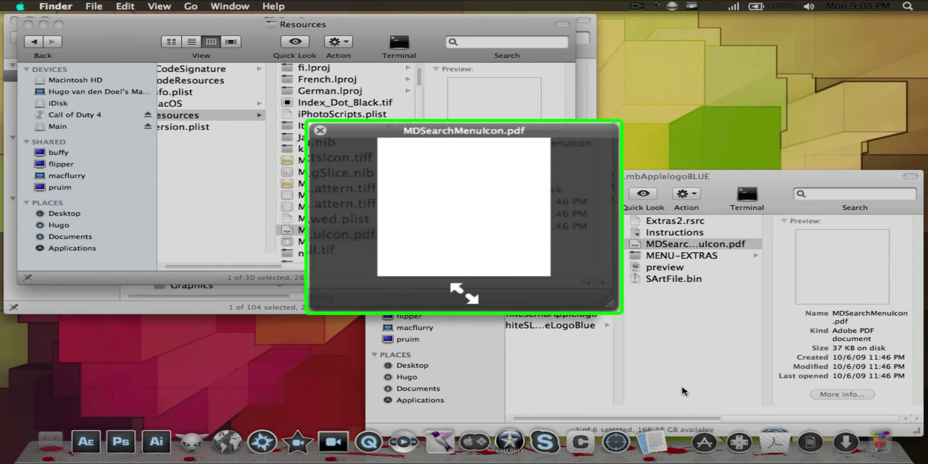
pyautogui.press('space')
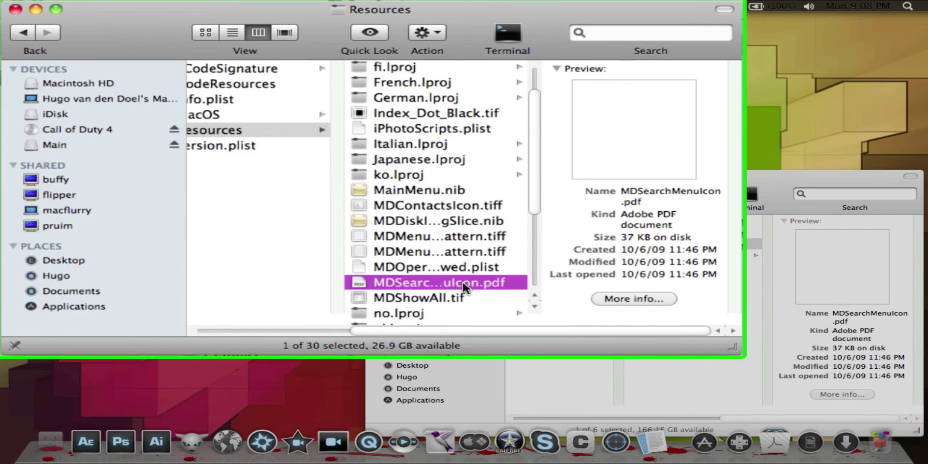
# Step: Move the original MDSearchMenuIcon.pdf to the Trash, authorising with the account password
pyautogui.press('super+BackSpace')
pyautogui.write('••••')
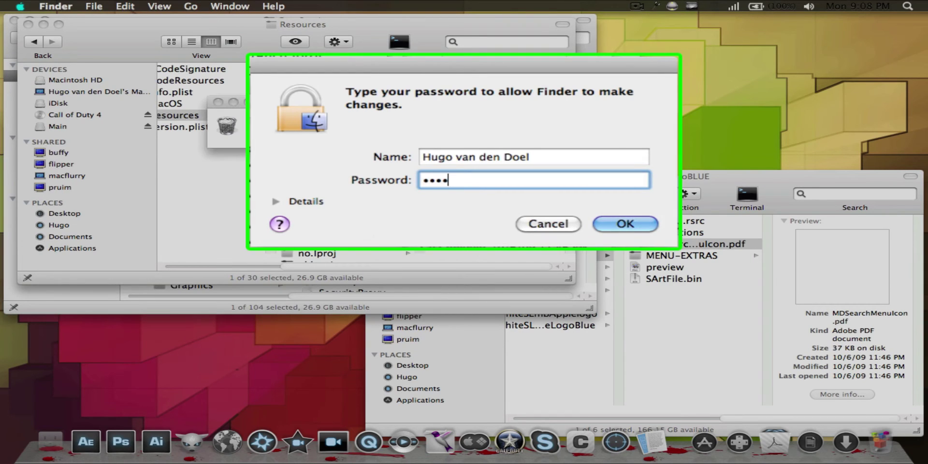
pyautogui.write('••••')
pyautogui.press('Return')
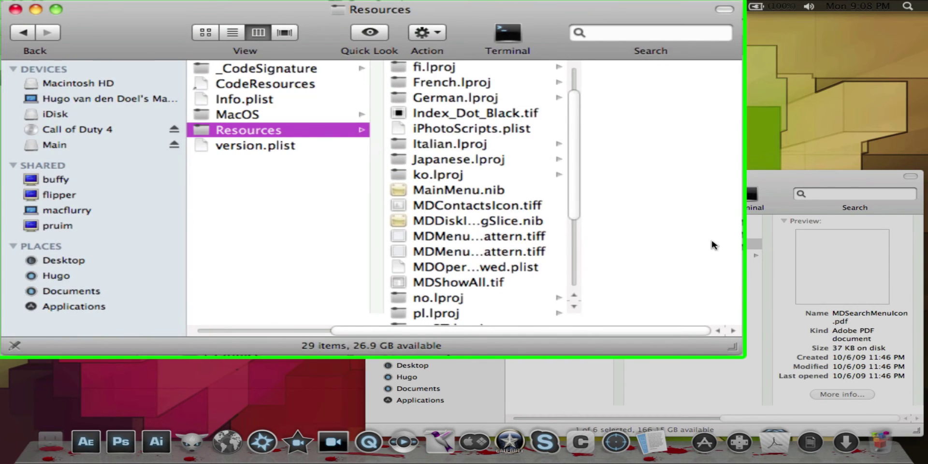
# Step: Copy the GlassSLmbApplelogoBLUE MDSearchMenuIcon.pdf into Search.bundle's Resources, authenticating with the password
pyautogui.moveTo(711, 245); pyautogui.dragTo(426, 161)
pyautogui.click(464, 186)
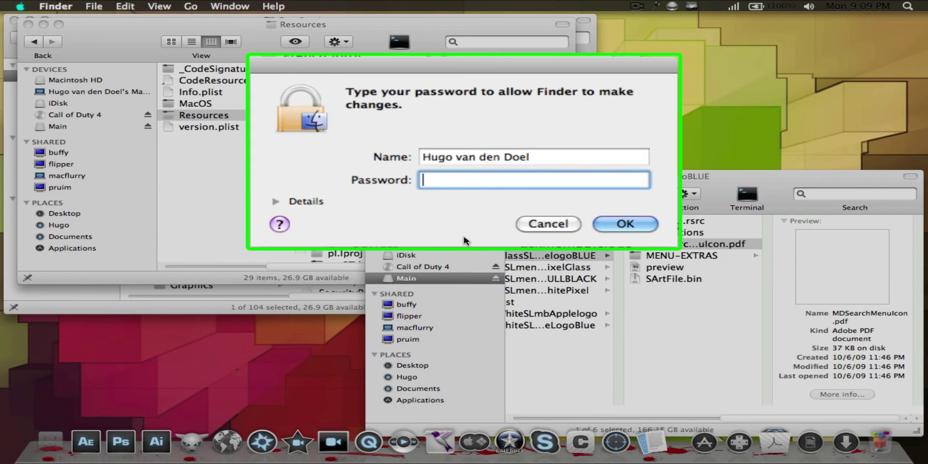
pyautogui.write('•••••')
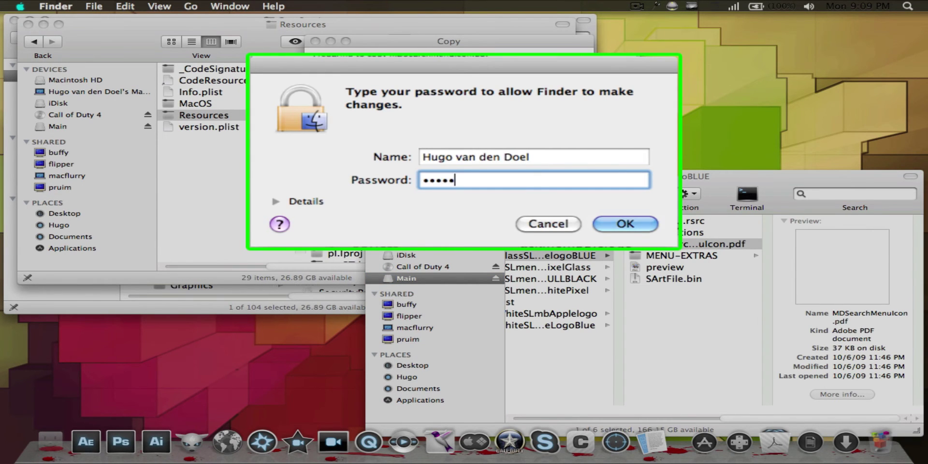
pyautogui.press('Return')
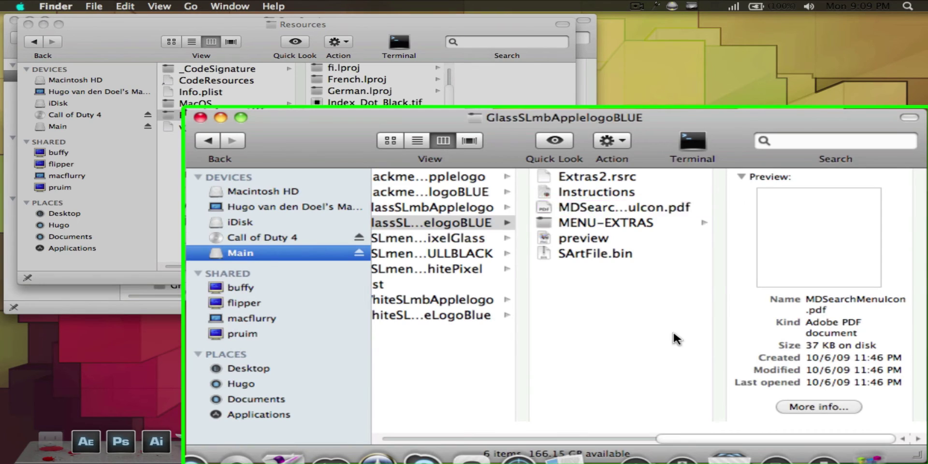
pyautogui.click(673, 331)
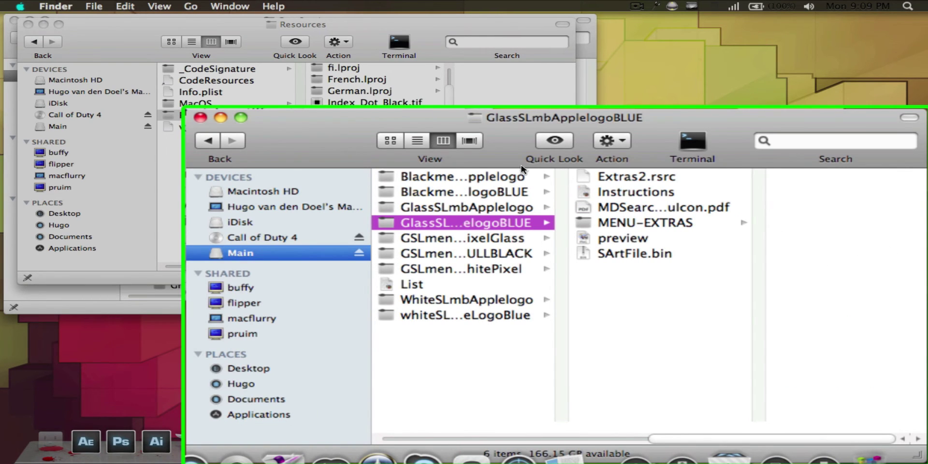
# Step: Close the GlassSLmbApplelogoBLUE and Resources windows and move the CoreServices window aside
pyautogui.moveTo(308, 117); pyautogui.dragTo(327, 124)
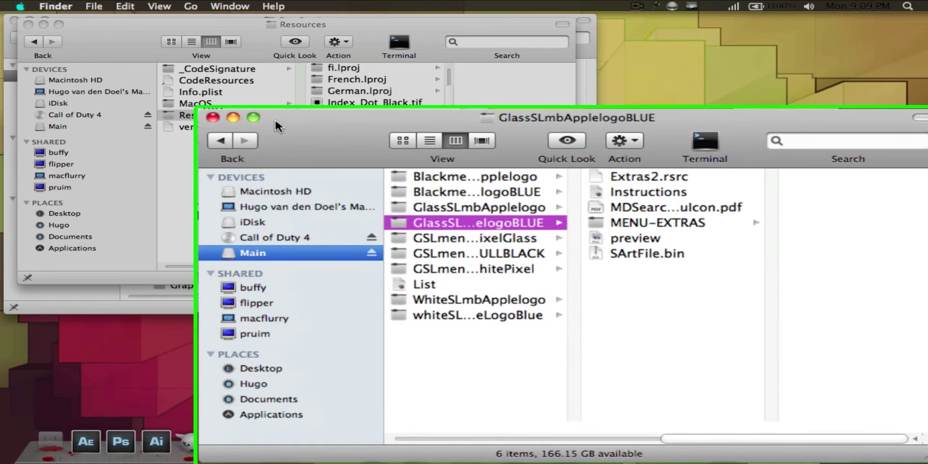
pyautogui.click(216, 119)
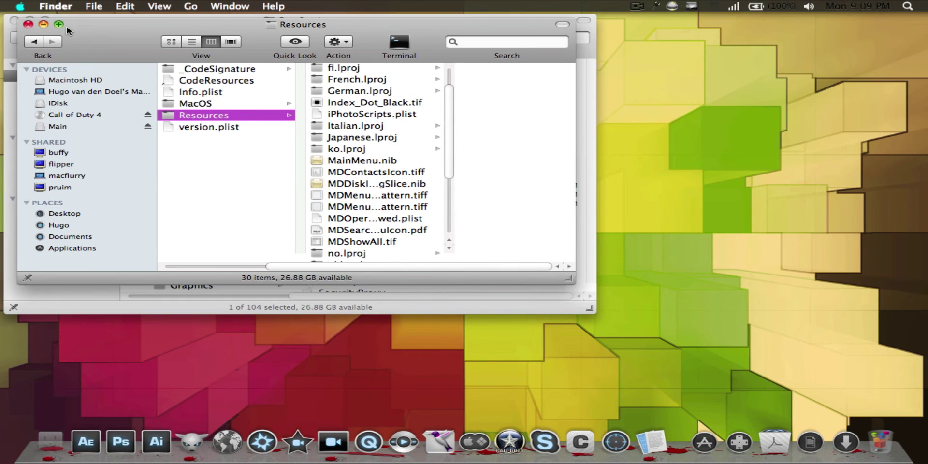
pyautogui.moveTo(89, 35); pyautogui.dragTo(167, 73)
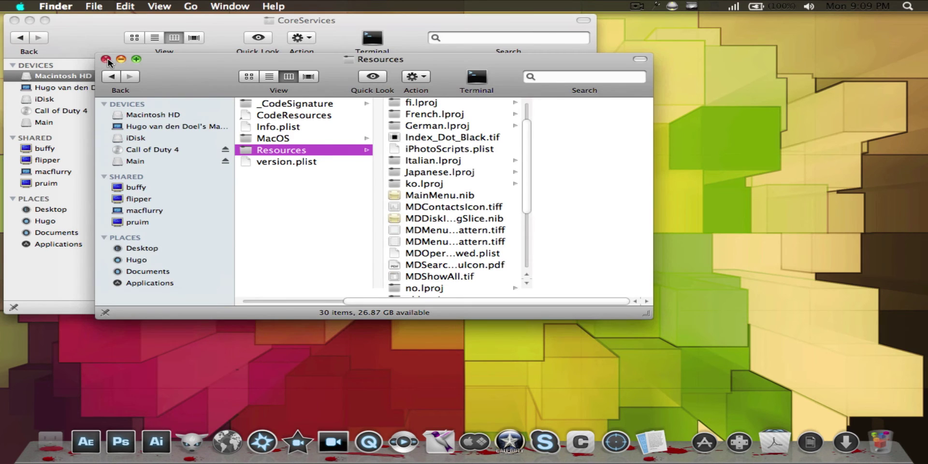
pyautogui.click(106, 59)
pyautogui.moveTo(96, 46); pyautogui.dragTo(145, 74)
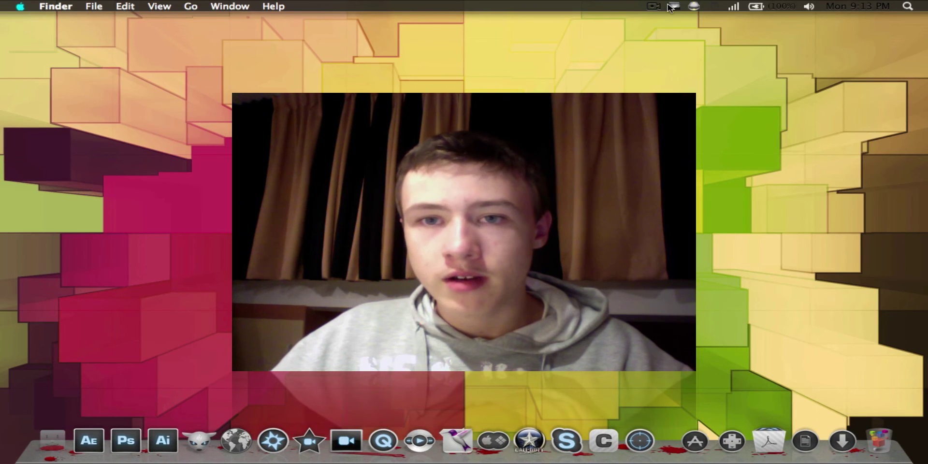
pyautogui.click(753, 5)
pyautogui.moveTo(828, 9)
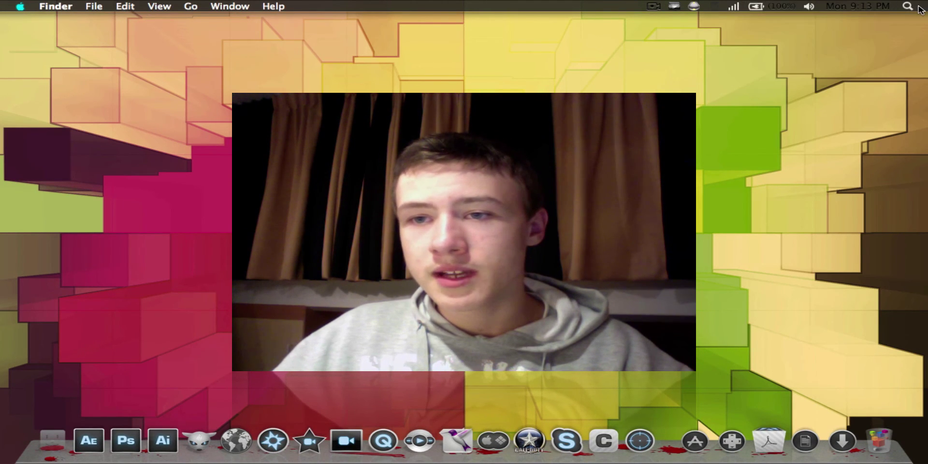
pyautogui.moveTo(793, 8)
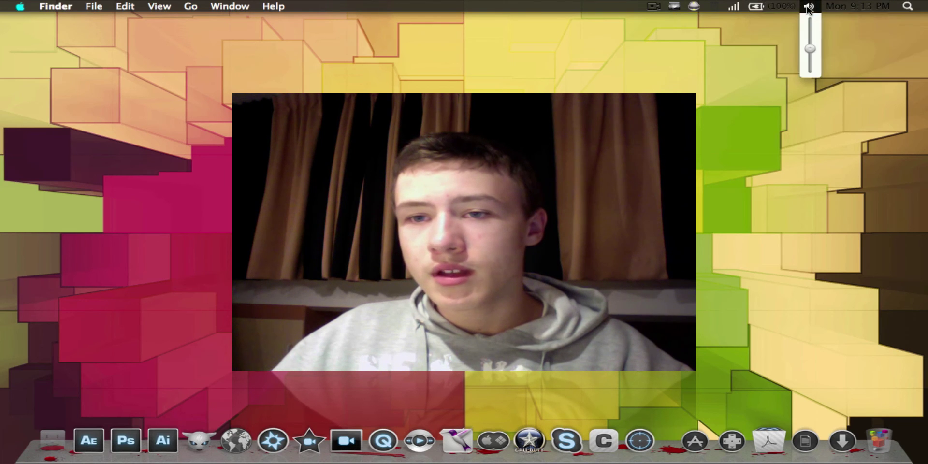
pyautogui.moveTo(707, 9)
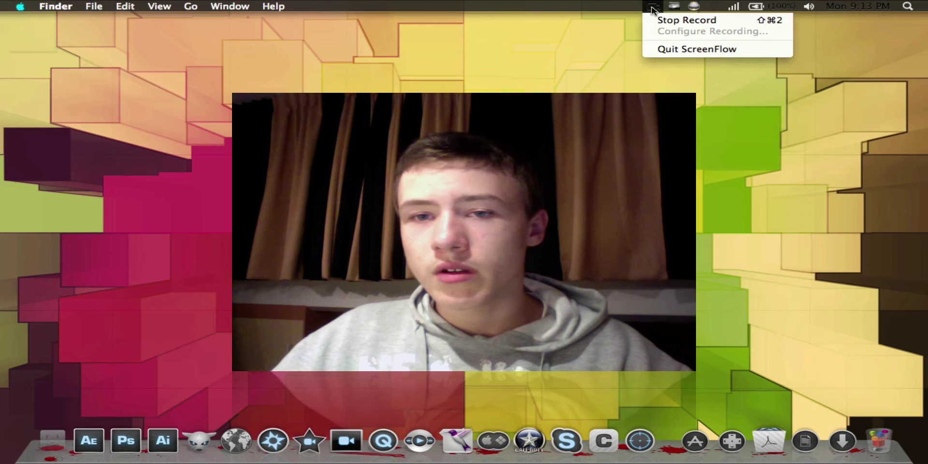
pyautogui.click(298, 7)
pyautogui.click(159, 6)
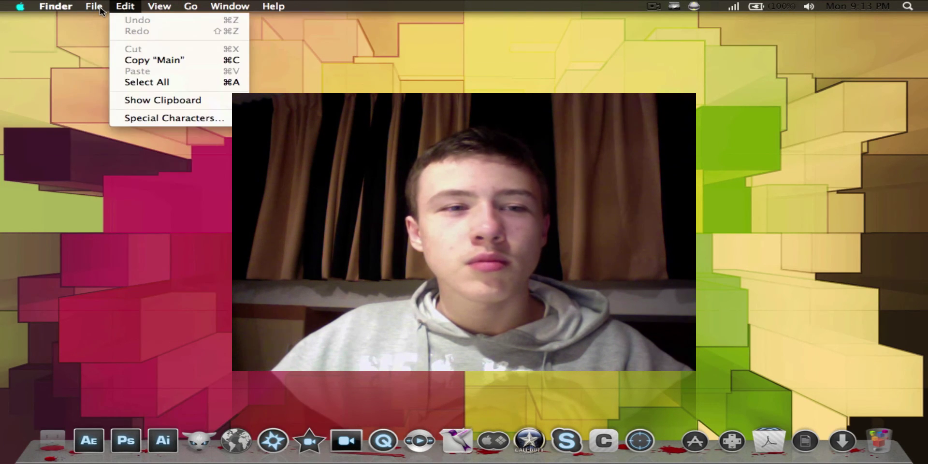
pyautogui.click(18, 7)
pyautogui.click(18, 7)
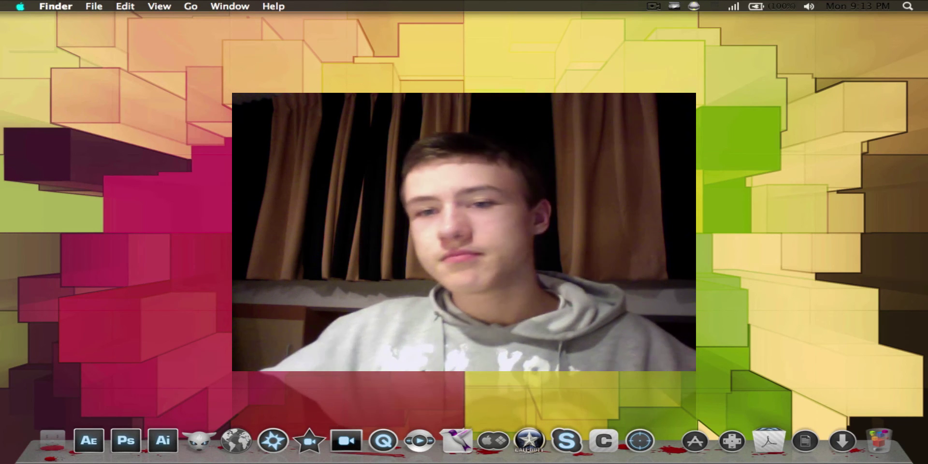
pyautogui.click(20, 6)
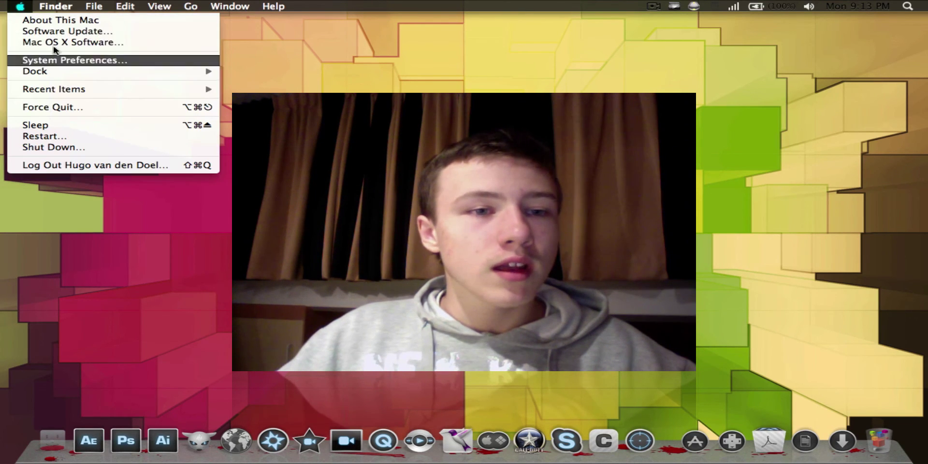
pyautogui.click(806, 54)
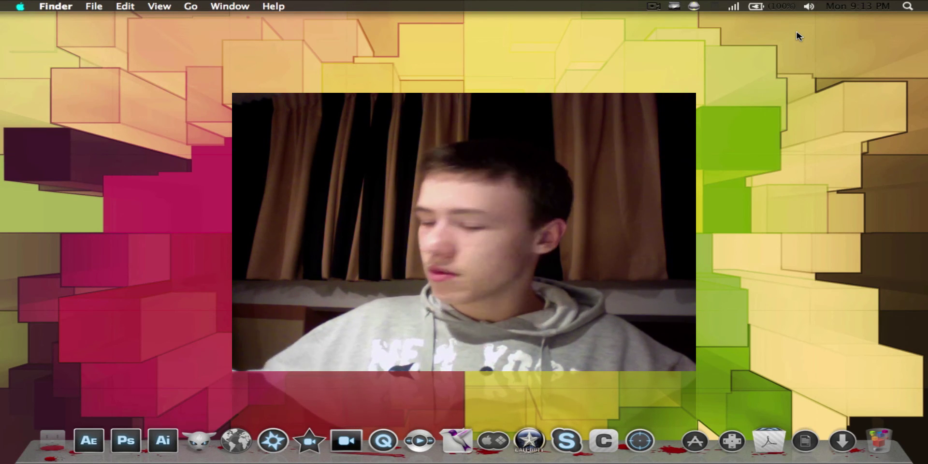
pyautogui.click(755, 4)
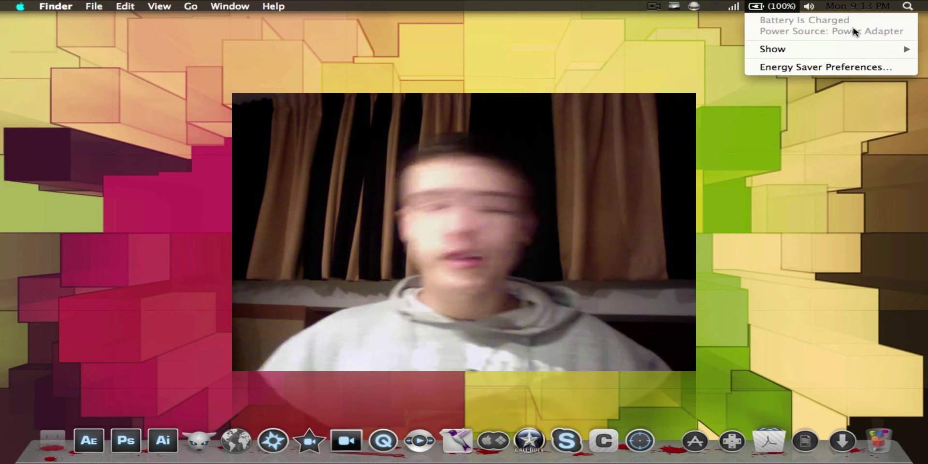
pyautogui.click(368, 11)
pyautogui.click(772, 6)
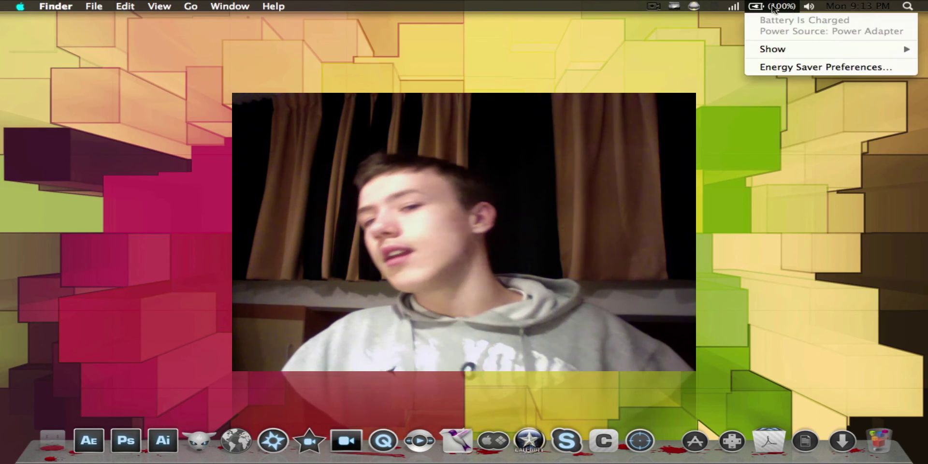
pyautogui.click(772, 6)
pyautogui.click(758, 6)
pyautogui.click(858, 6)
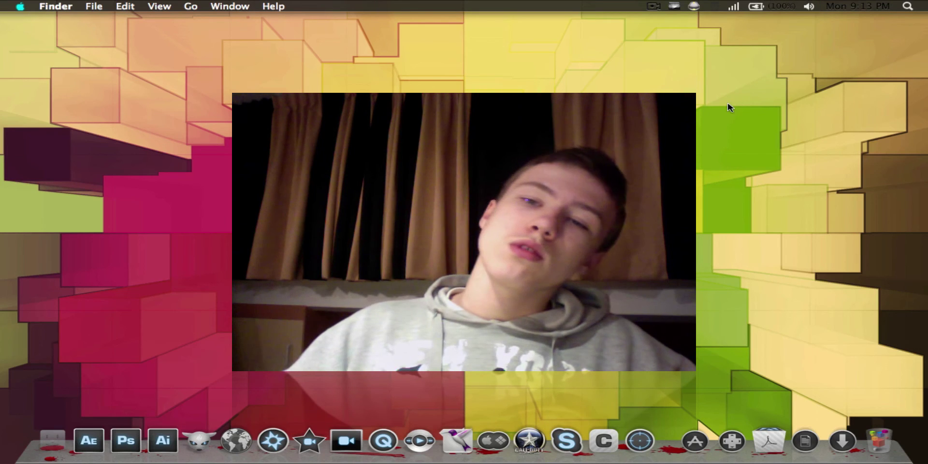